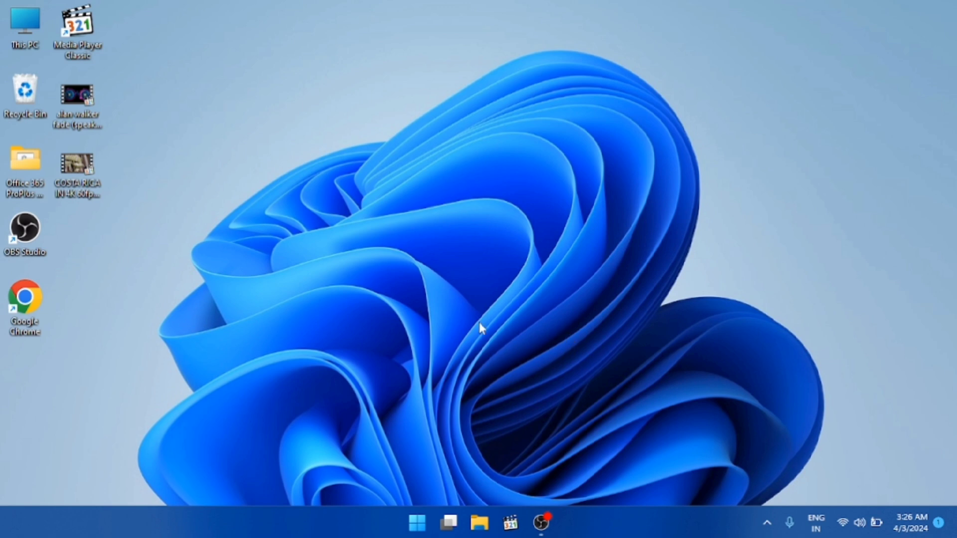
Step: Launch Google Chrome from its desktop shortcut and focus the address bar
double_click(31, 297)
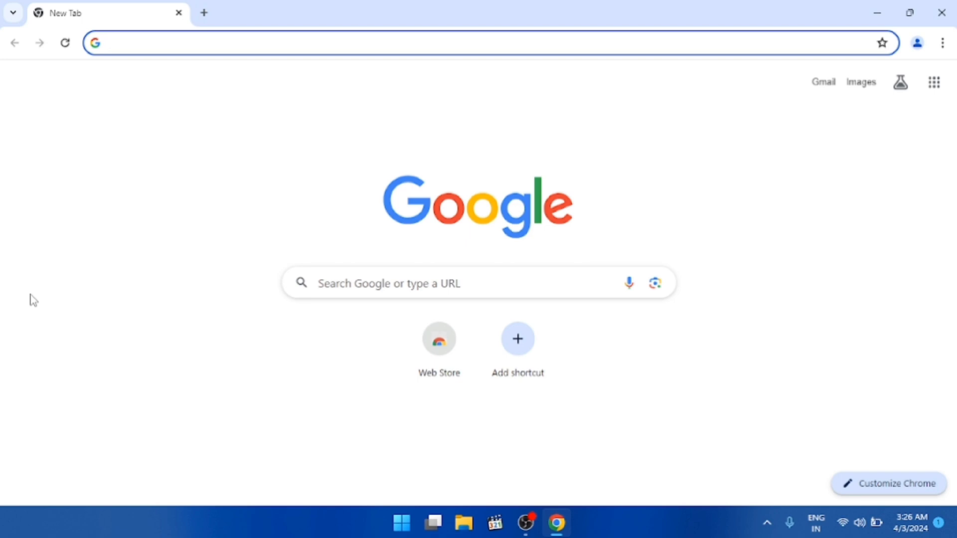
left_click(297, 41)
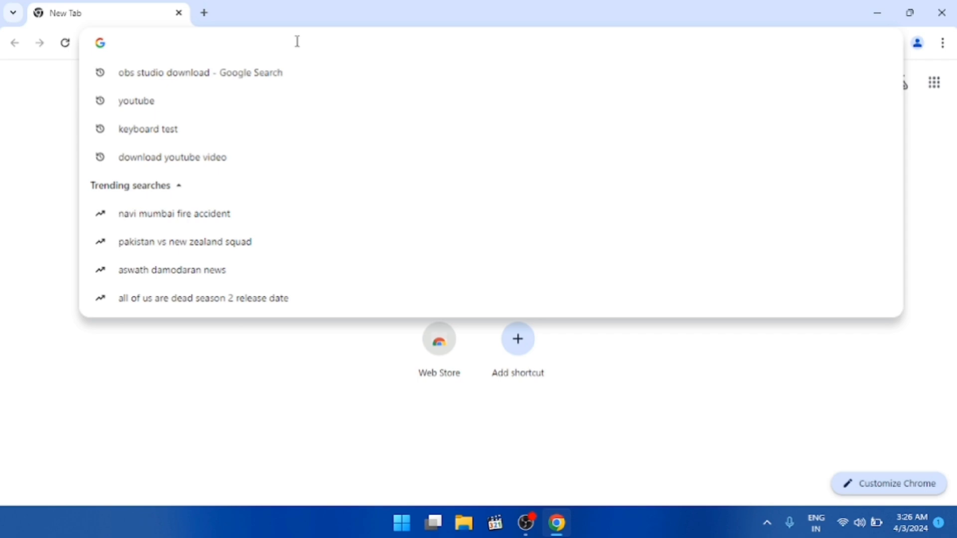
Step: Search Google for 'office customization tool' and open the Office Customization Tool result
type("o")
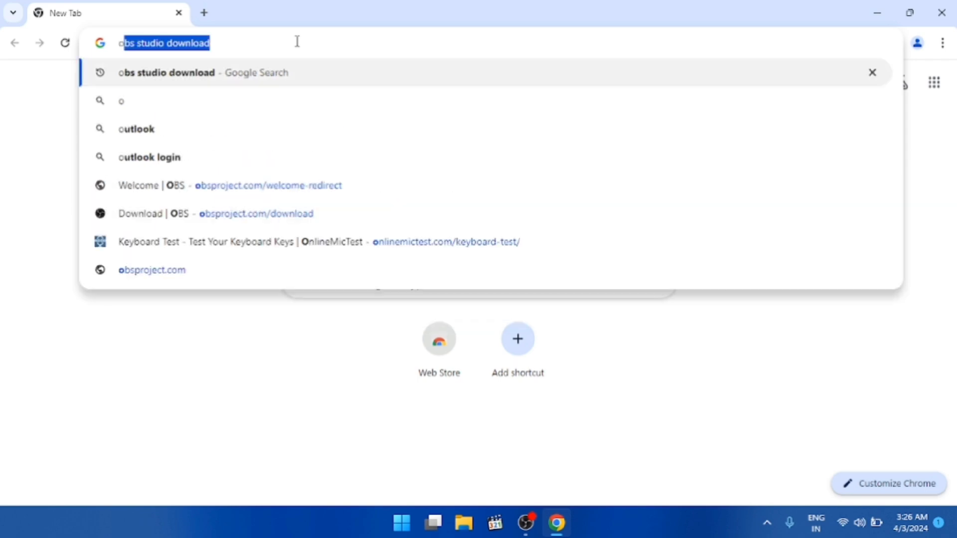
type("ffi")
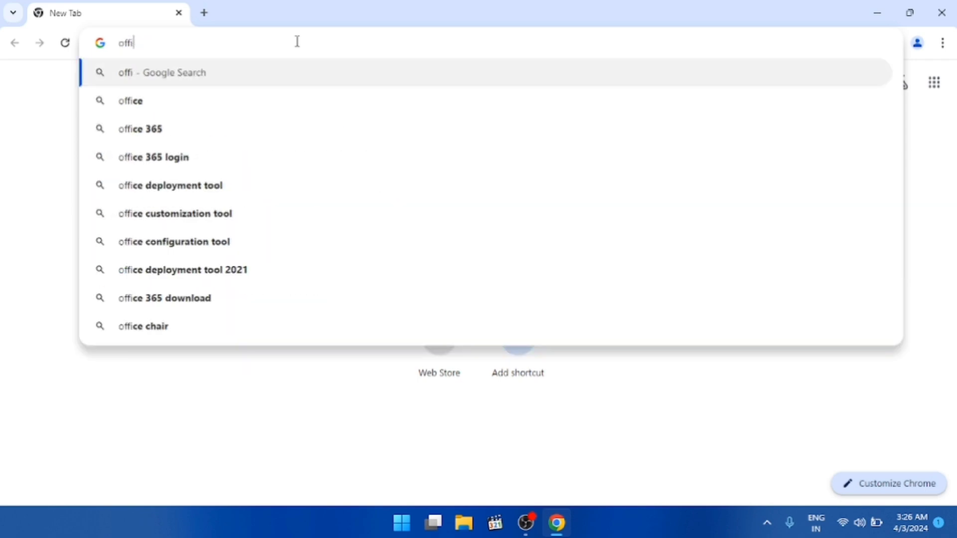
type("ce")
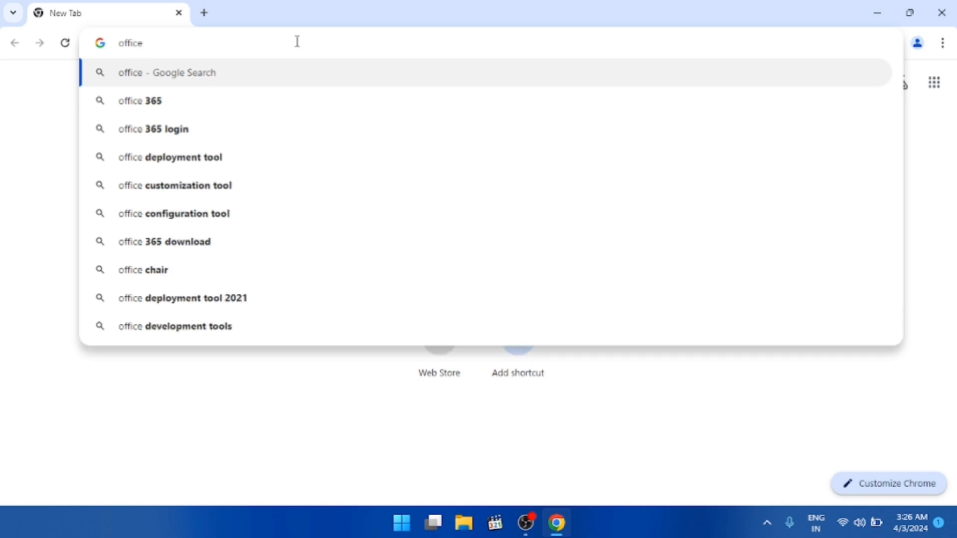
left_click(249, 195)
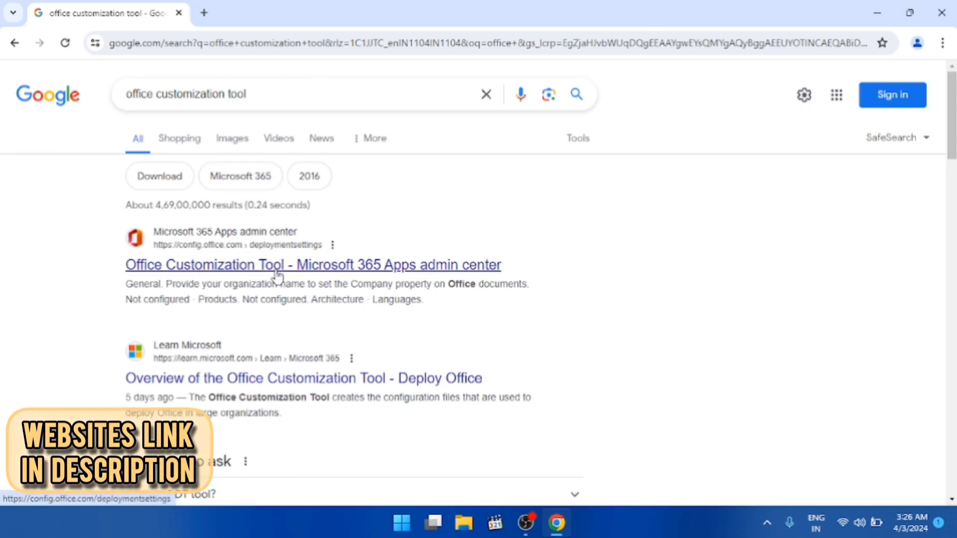
left_click(277, 273)
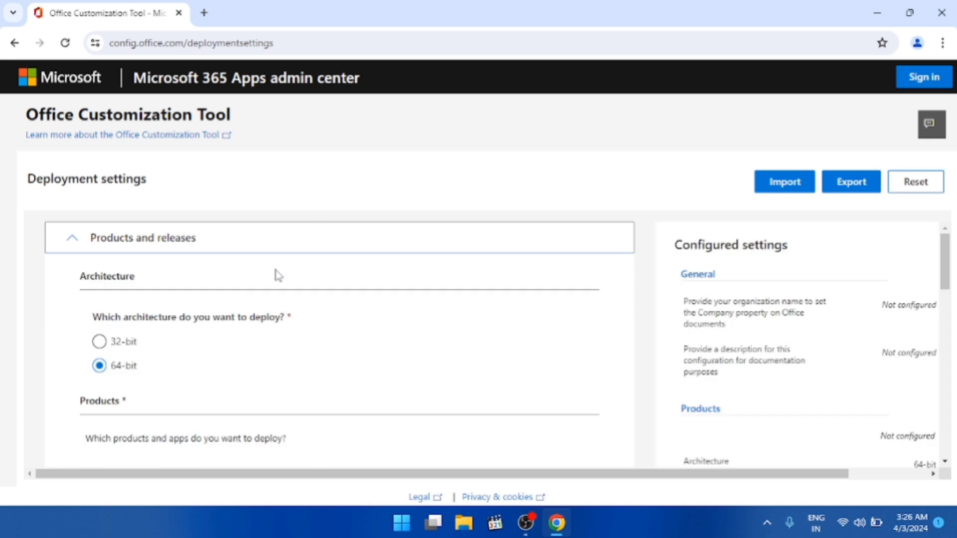
Step: Scroll through the Deployment settings form to review its options
middle_click(528, 307)
scroll(529, 307, "down", 3)
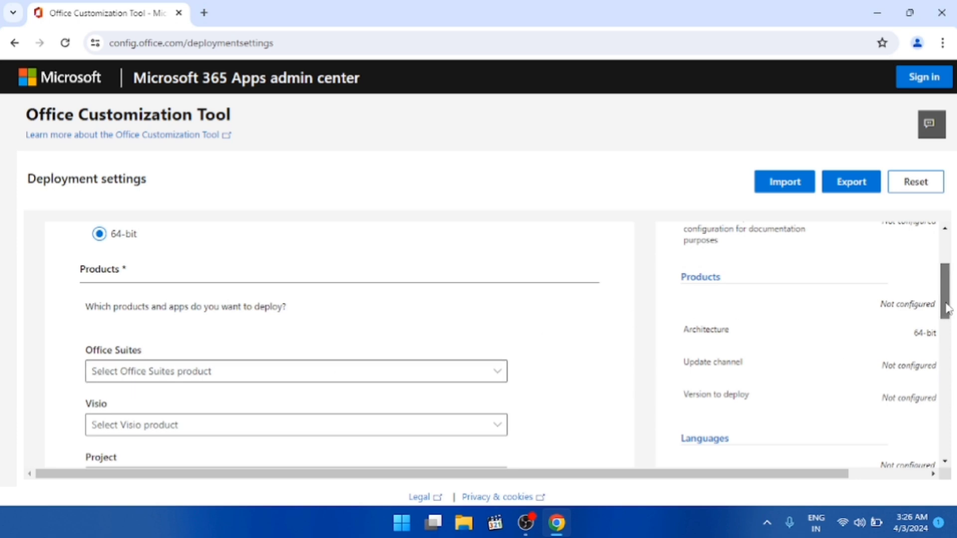
middle_click(944, 273)
scroll(943, 250, "up", 3)
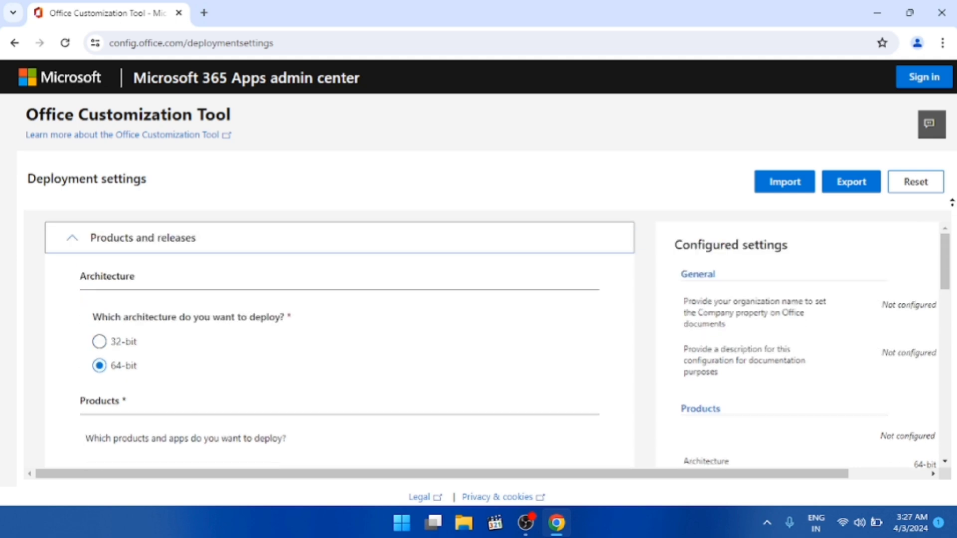
scroll(564, 346, "down", 8)
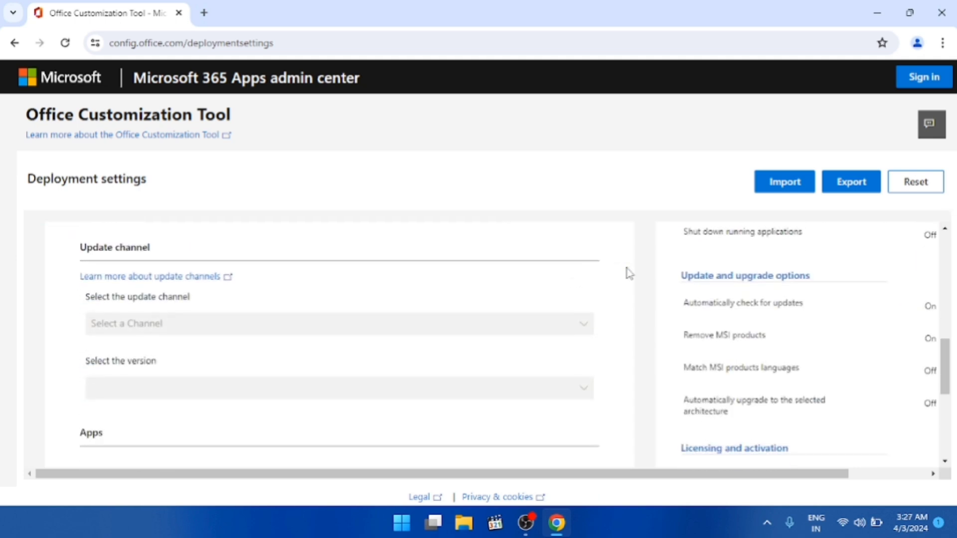
scroll(630, 274, "up", 5)
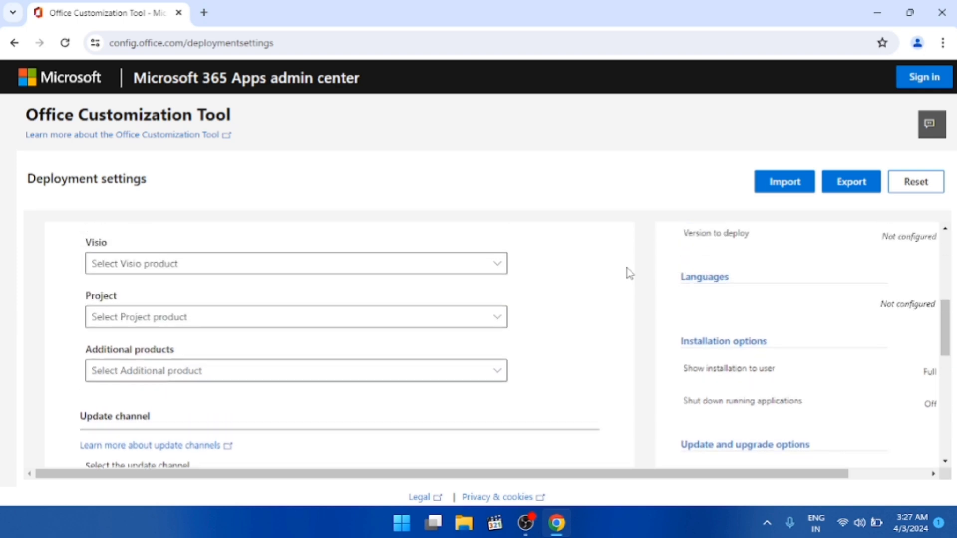
scroll(629, 273, "up", 5)
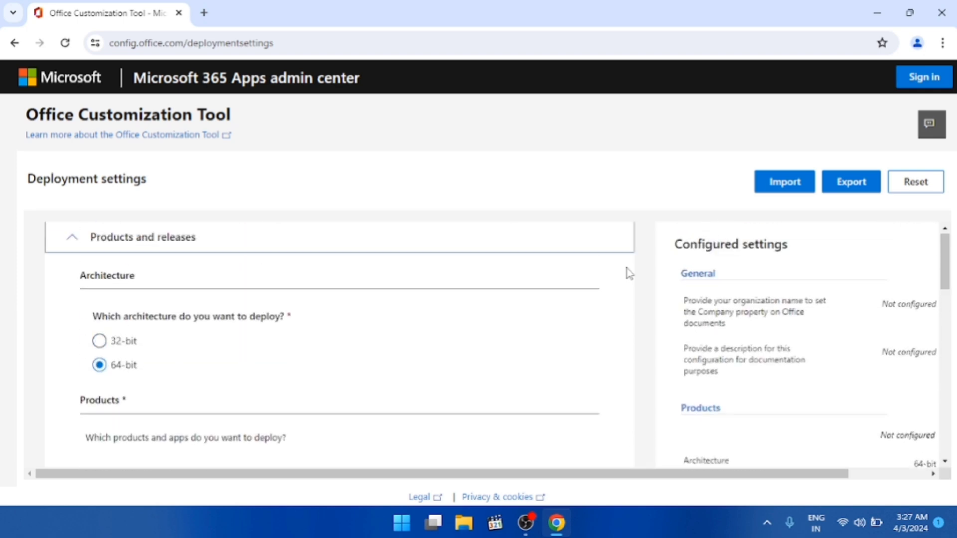
scroll(629, 274, "down", 1)
scroll(629, 274, "up", 1)
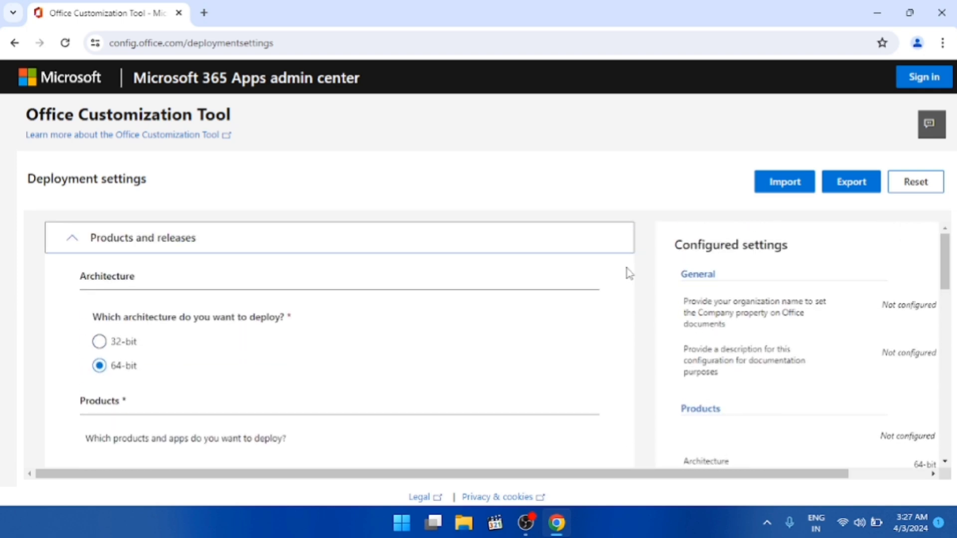
Step: Keep the Architecture at 64-bit after briefly selecting 32-bit
left_click(97, 343)
key("Up")
key("Down")
left_click(496, 373)
scroll(496, 374, "down", 3)
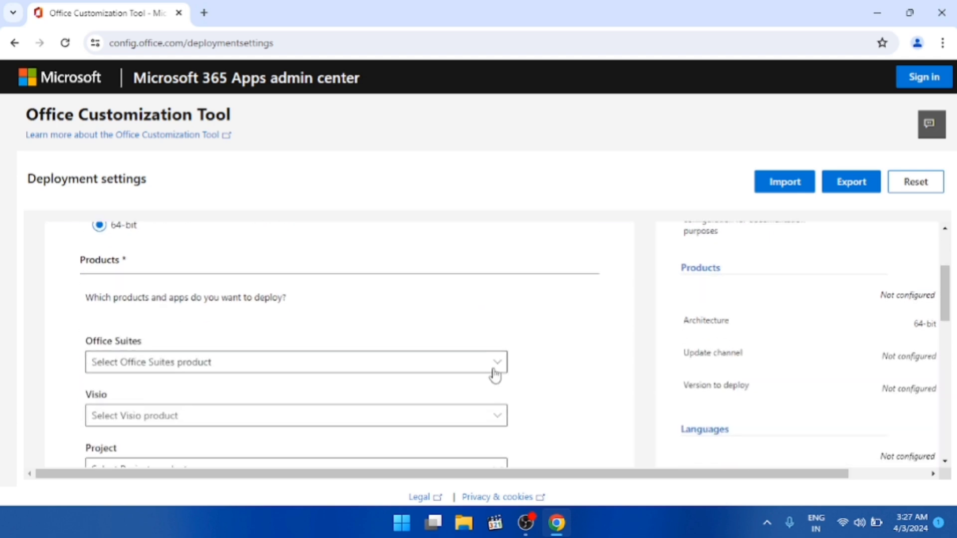
left_click(494, 374)
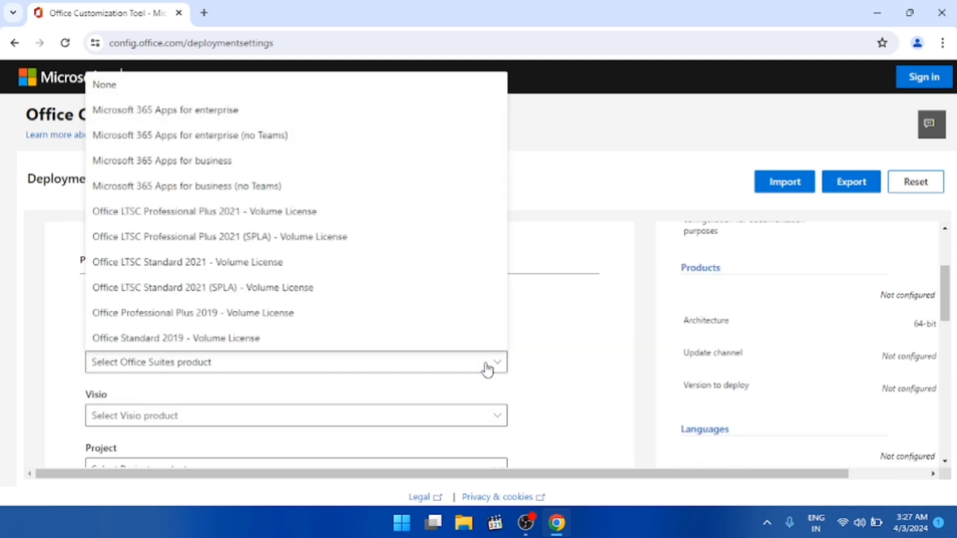
Step: Choose Office LTSC Professional Plus 2021 - Volume License and review the channel and app toggles
left_click(288, 217)
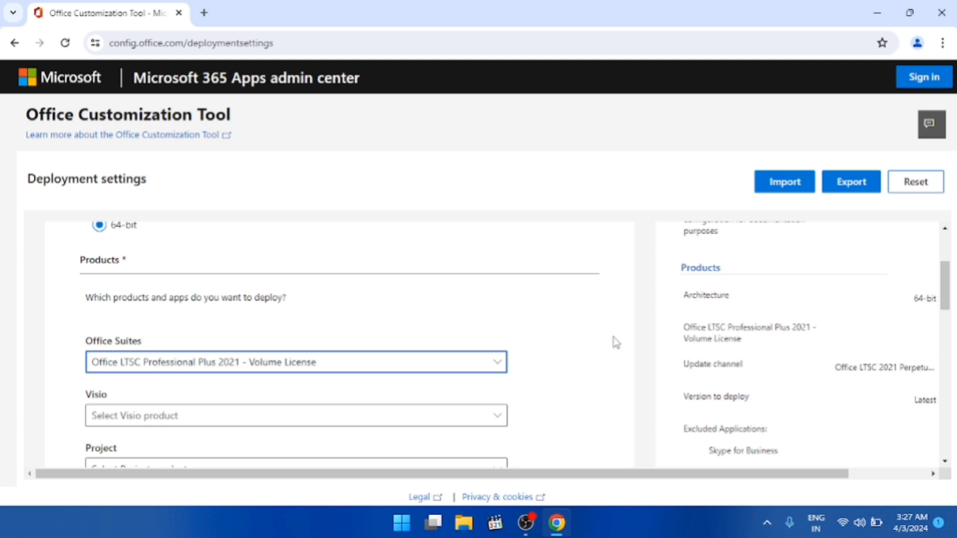
left_click(571, 352)
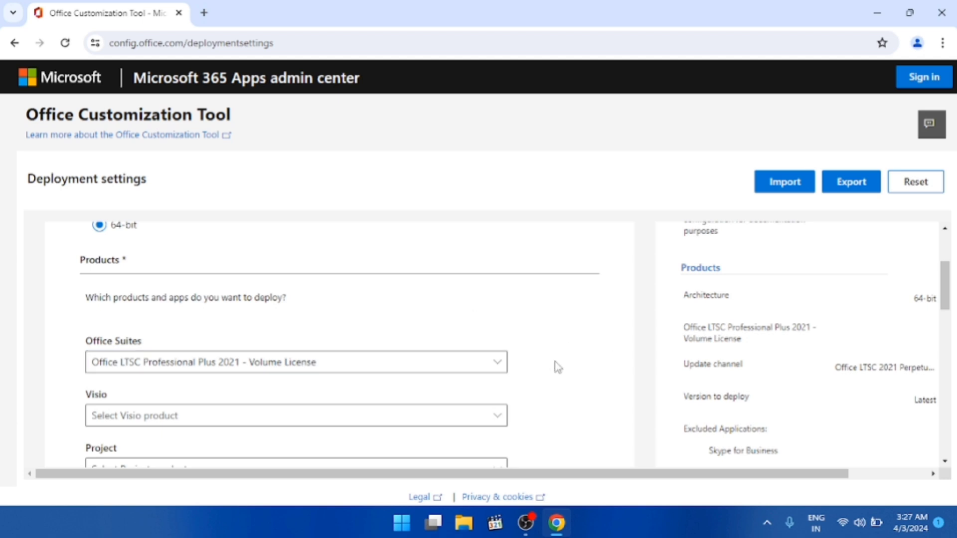
scroll(557, 367, "down", 3)
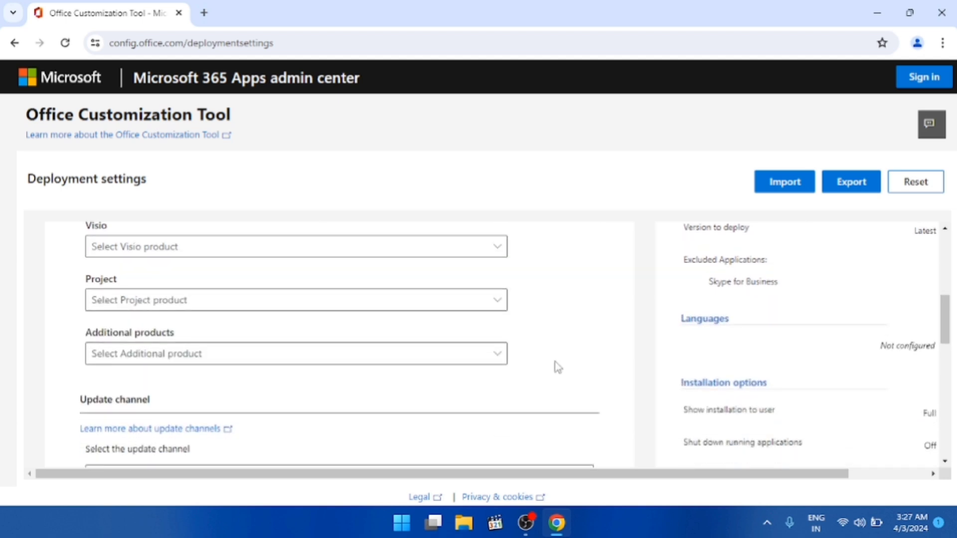
scroll(558, 367, "down", 3)
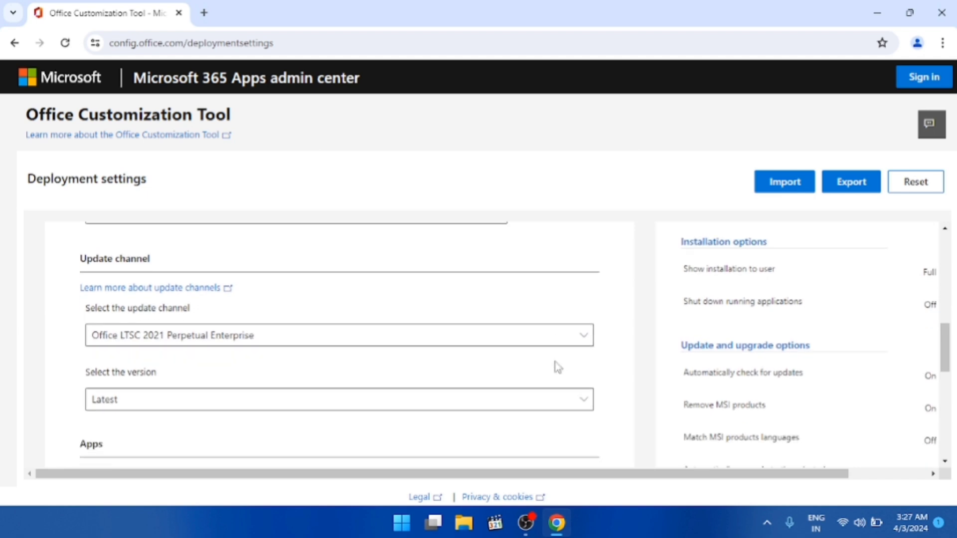
scroll(557, 367, "down", 3)
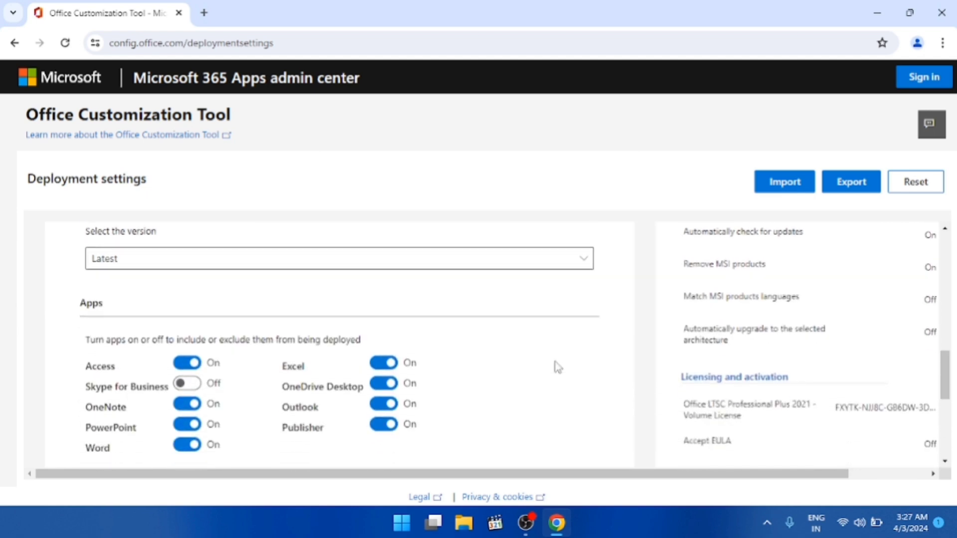
scroll(557, 367, "up", 5)
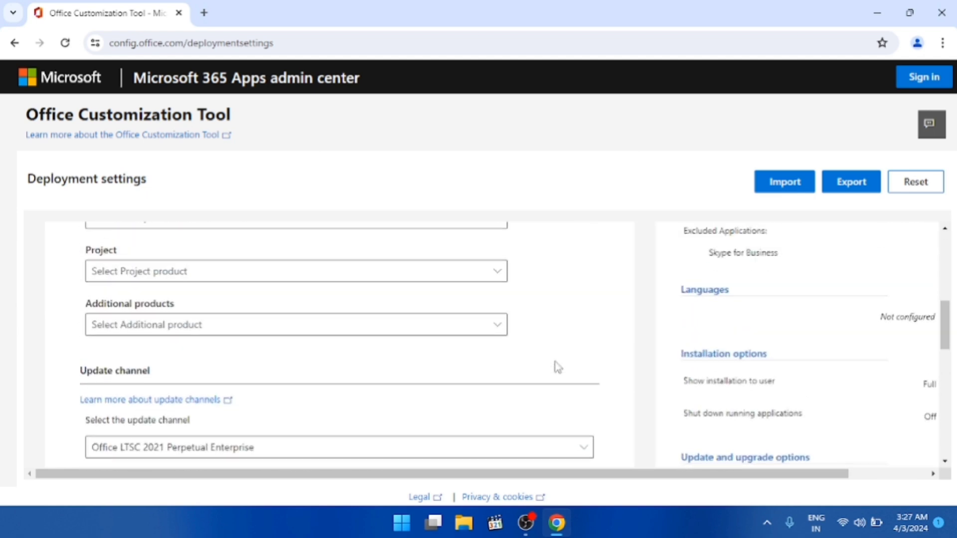
scroll(557, 367, "down", 8)
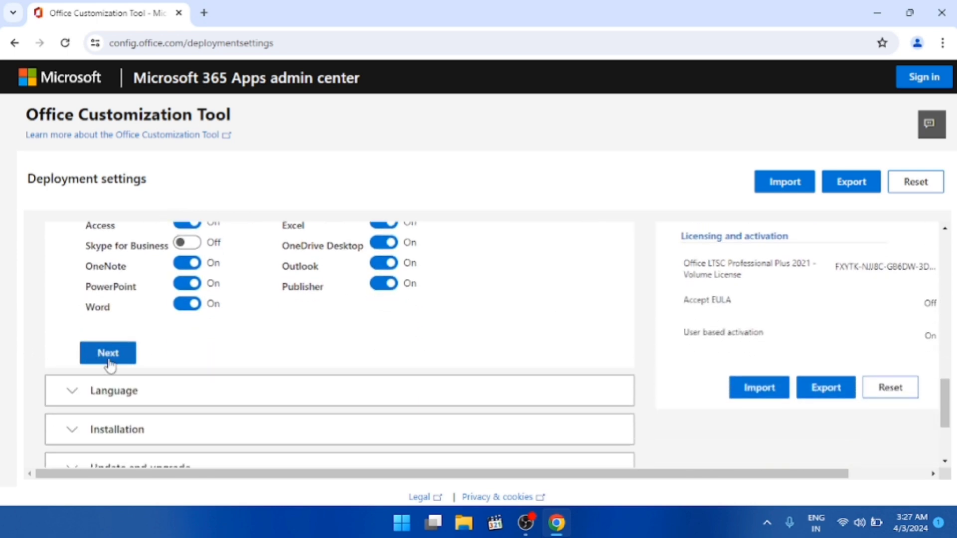
Step: Set English (United States) as the primary language and continue to Installation options
left_click(108, 354)
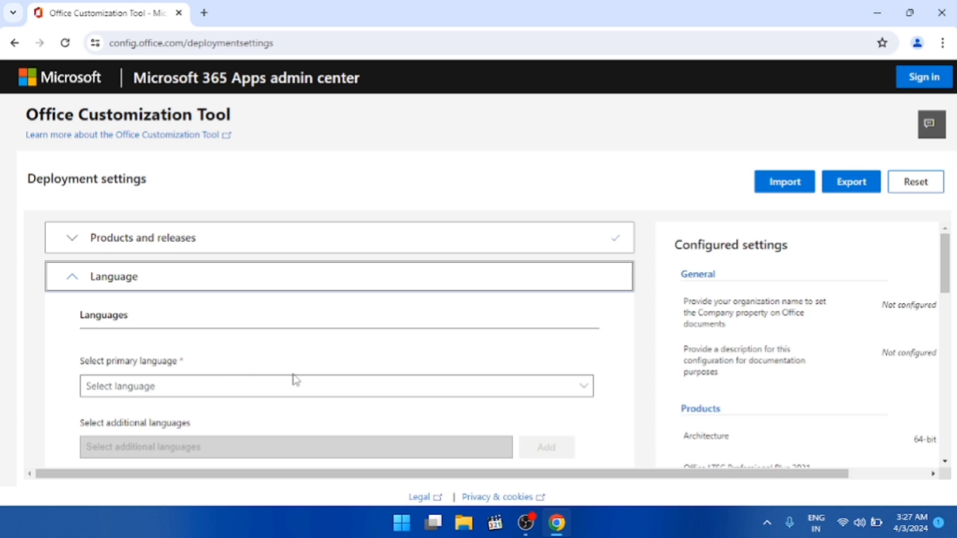
scroll(295, 379, "down", 2)
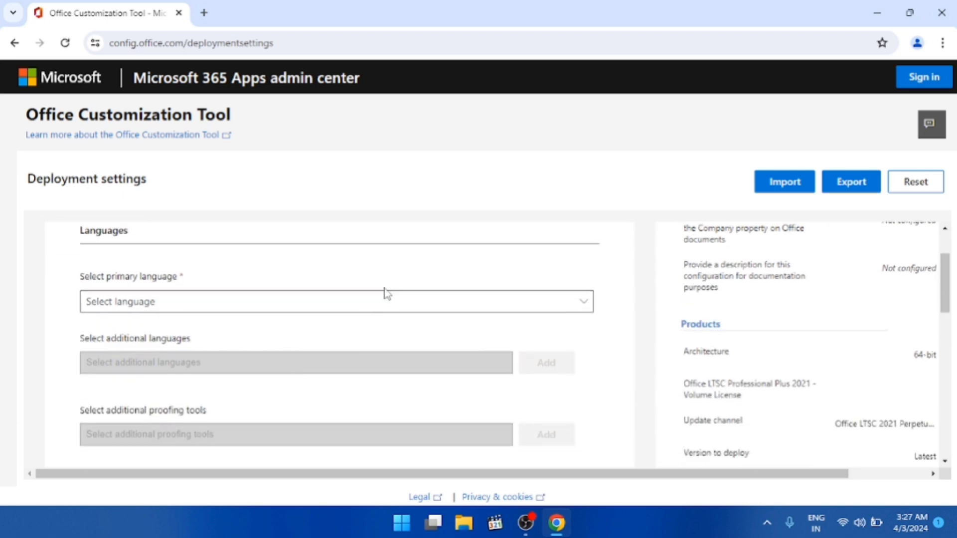
left_click(381, 301)
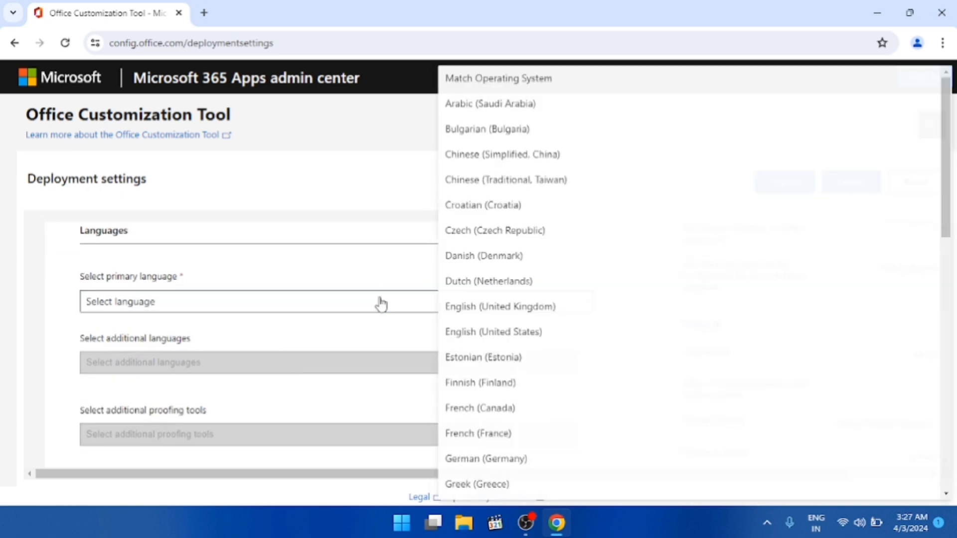
left_click(523, 336)
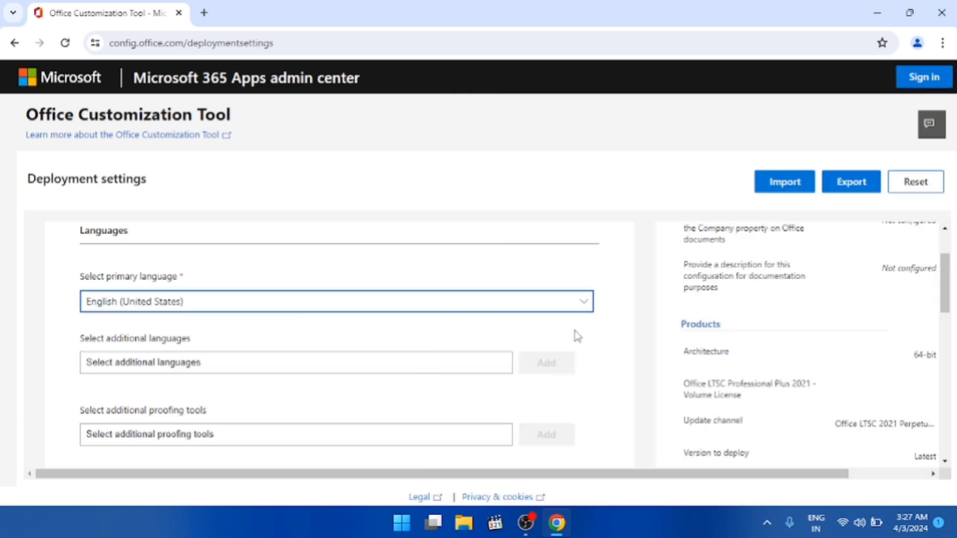
scroll(596, 333, "down", 1)
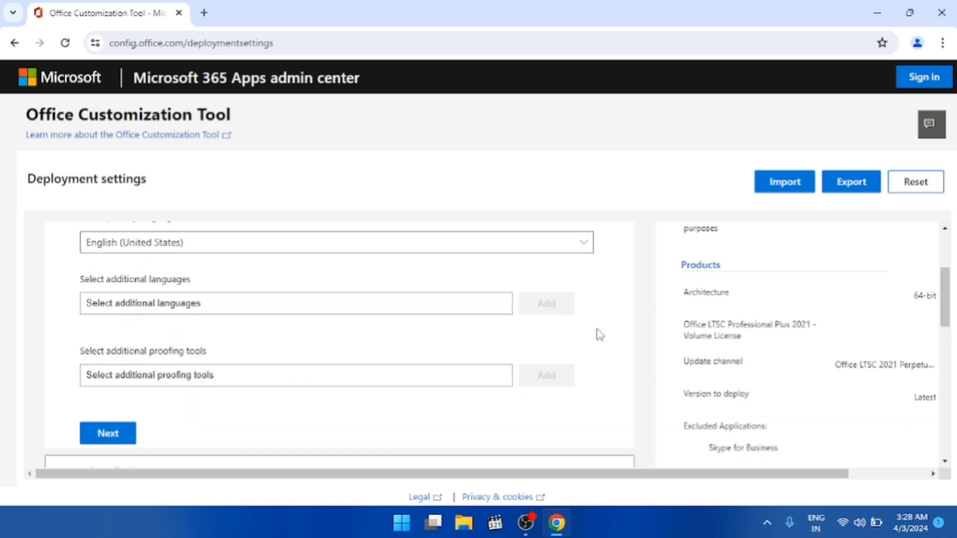
scroll(600, 334, "down", 2)
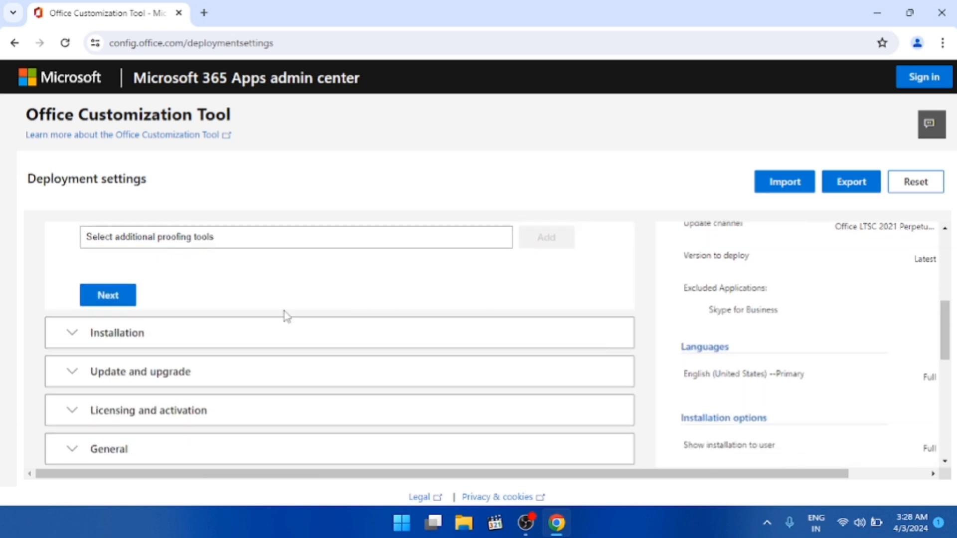
left_click(103, 295)
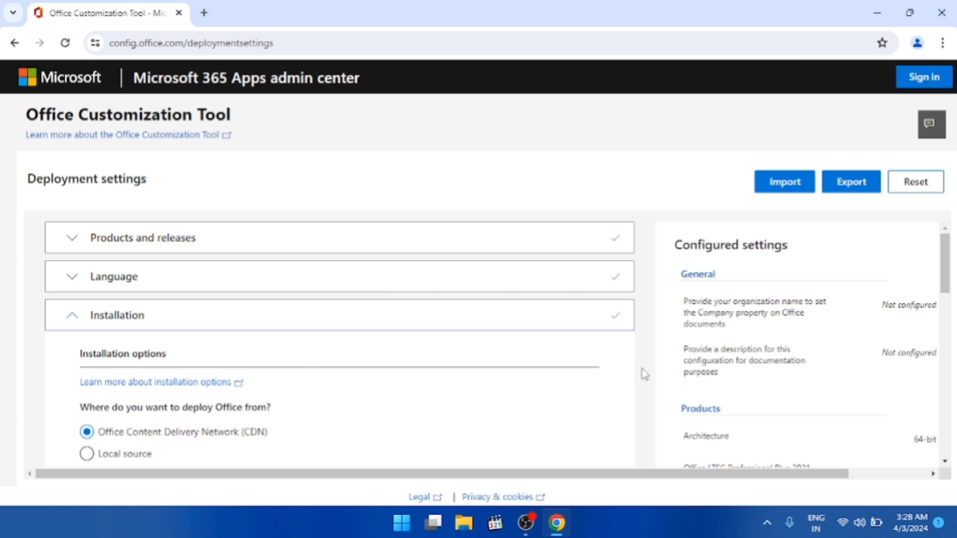
Step: Keep installation from the CDN, shown to the user, and proceed to Update and upgrade
scroll(643, 374, "down", 2)
scroll(645, 374, "down", 5)
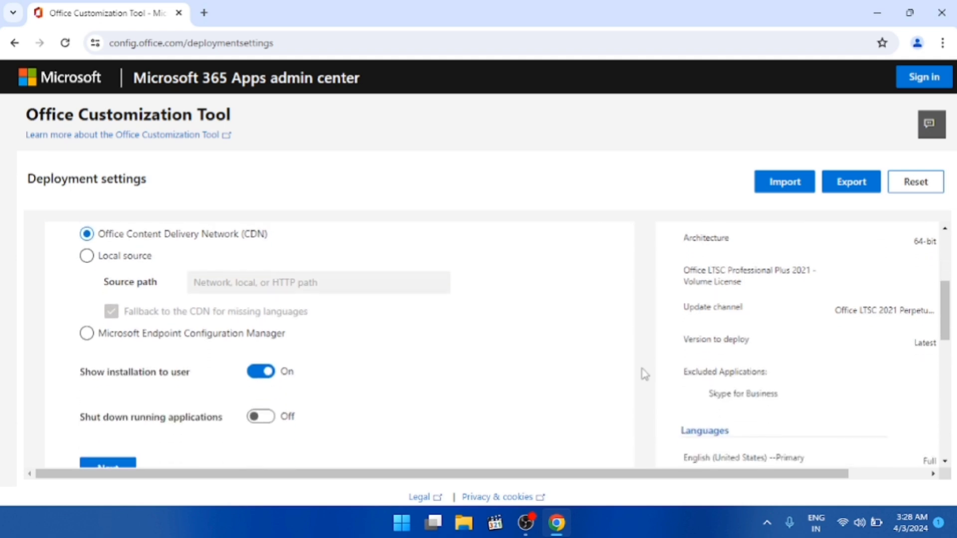
scroll(645, 374, "down", 2)
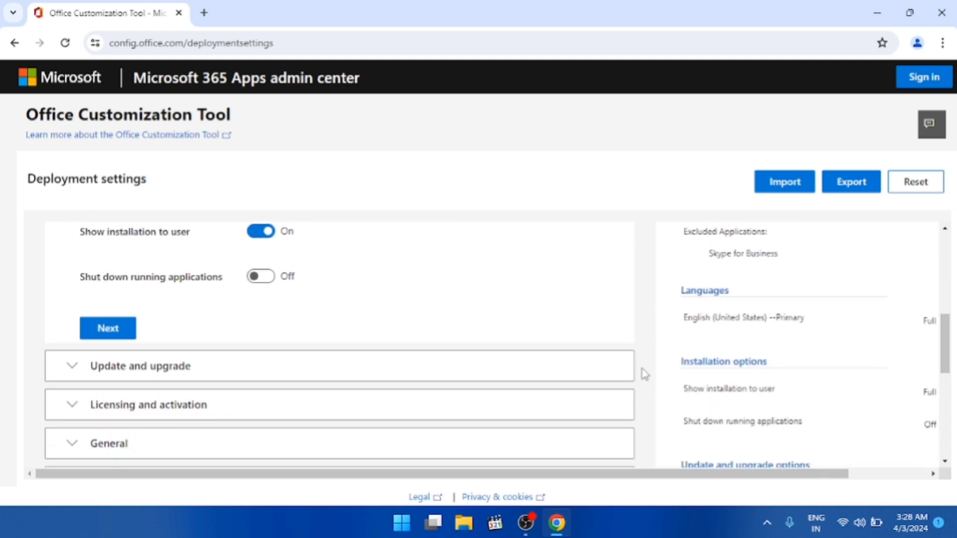
scroll(643, 374, "up", 1)
scroll(643, 374, "down", 1)
left_click(108, 329)
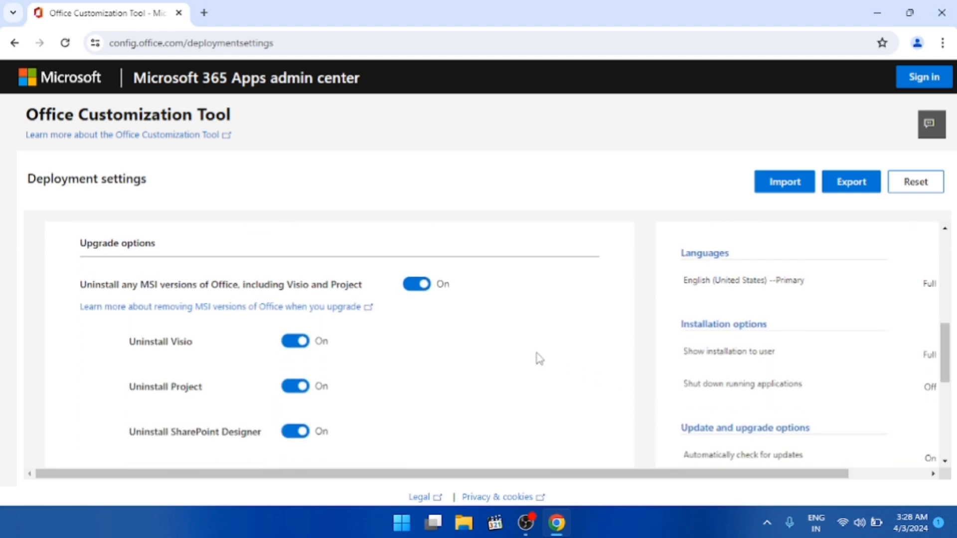
Step: Turn off 'Uninstall any MSI versions of Office' and continue to Licensing and activation
left_click(426, 285)
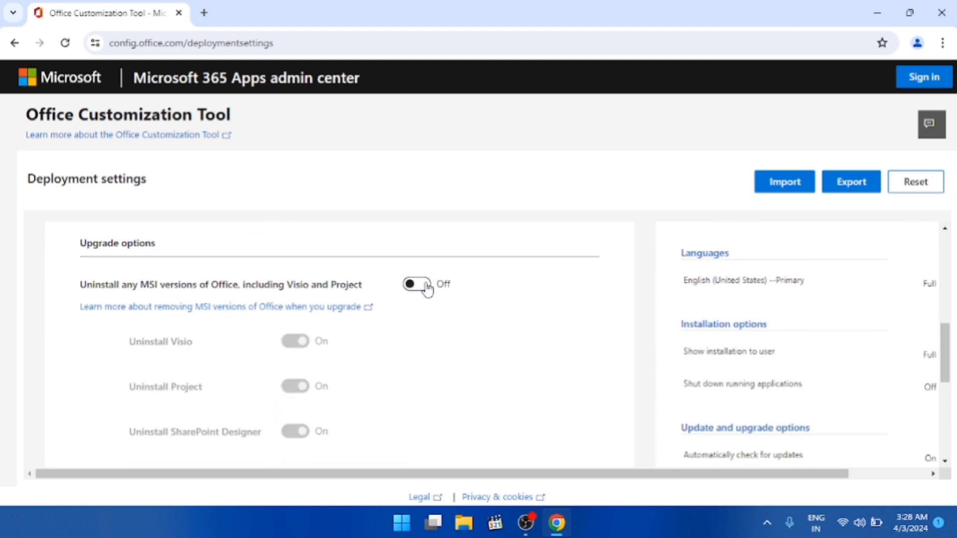
scroll(643, 309, "down", 3)
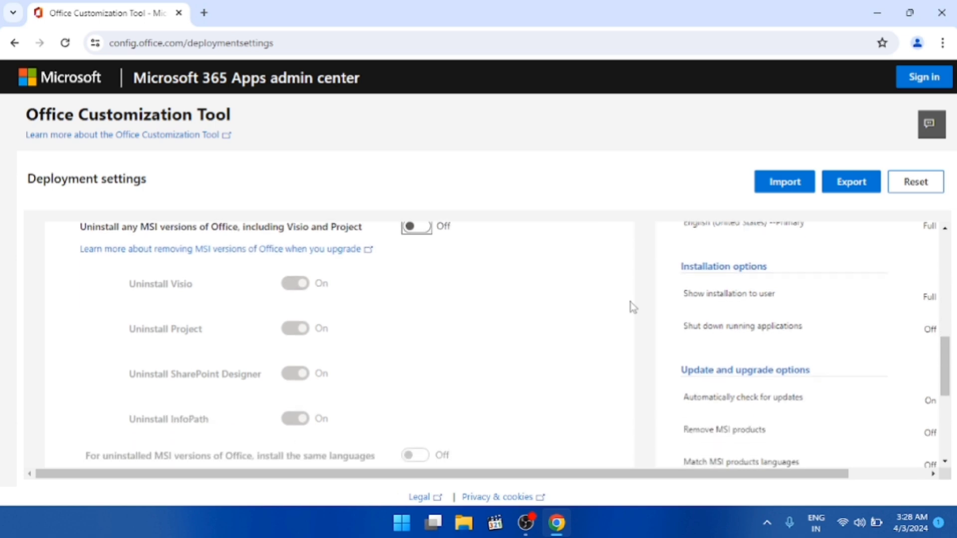
scroll(632, 307, "down", 4)
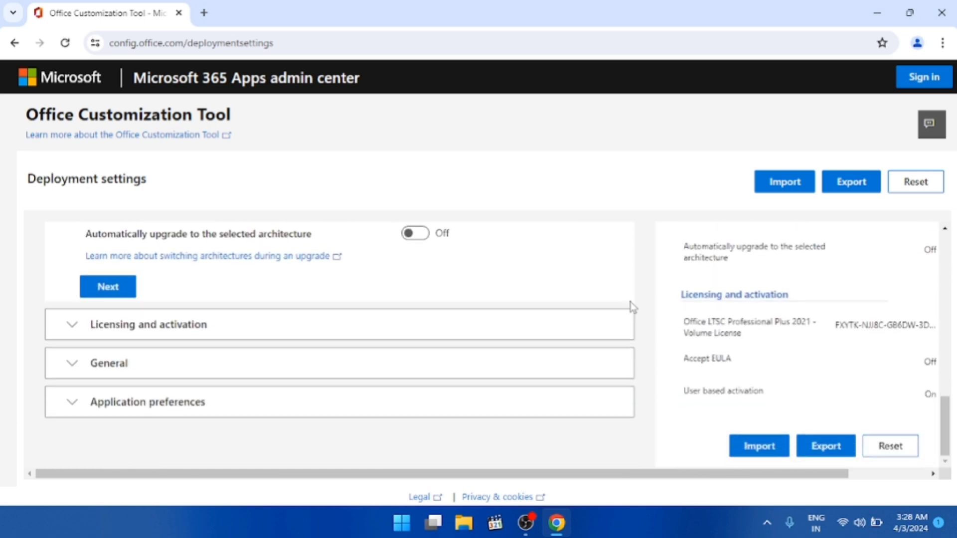
left_click(117, 287)
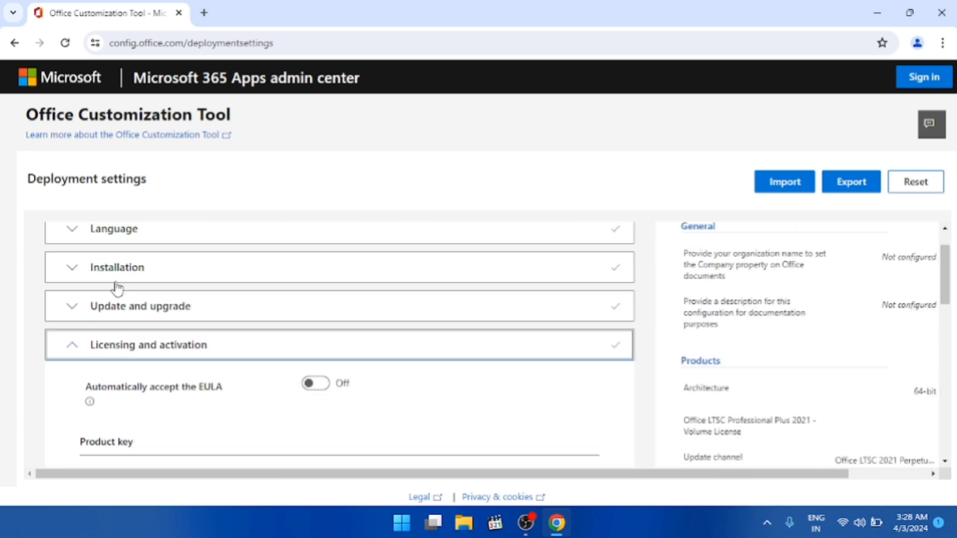
scroll(636, 406, "down", 3)
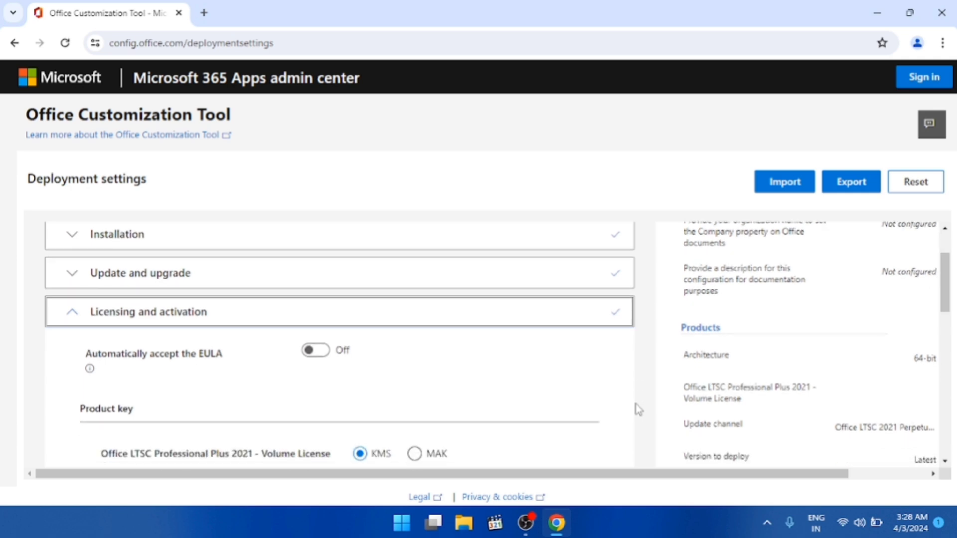
scroll(638, 408, "down", 4)
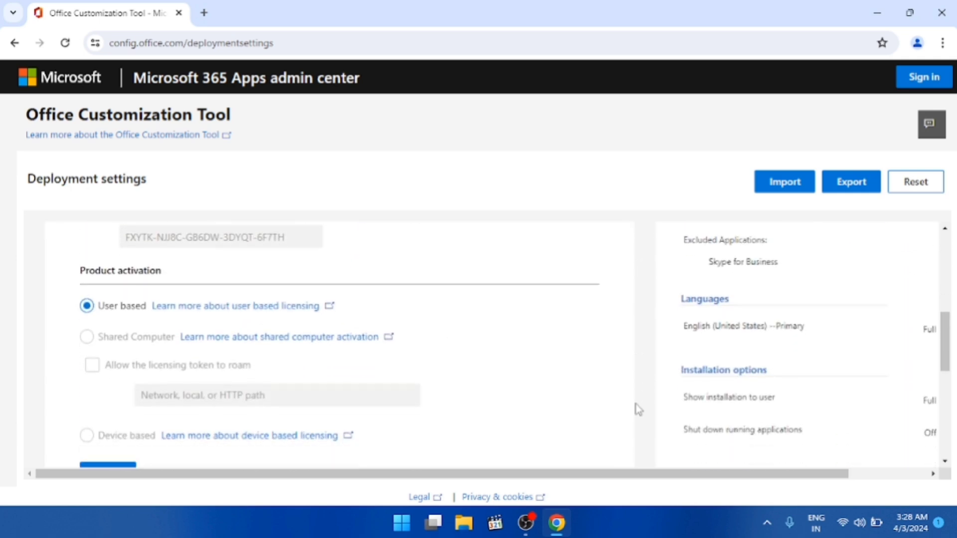
scroll(638, 409, "down", 1)
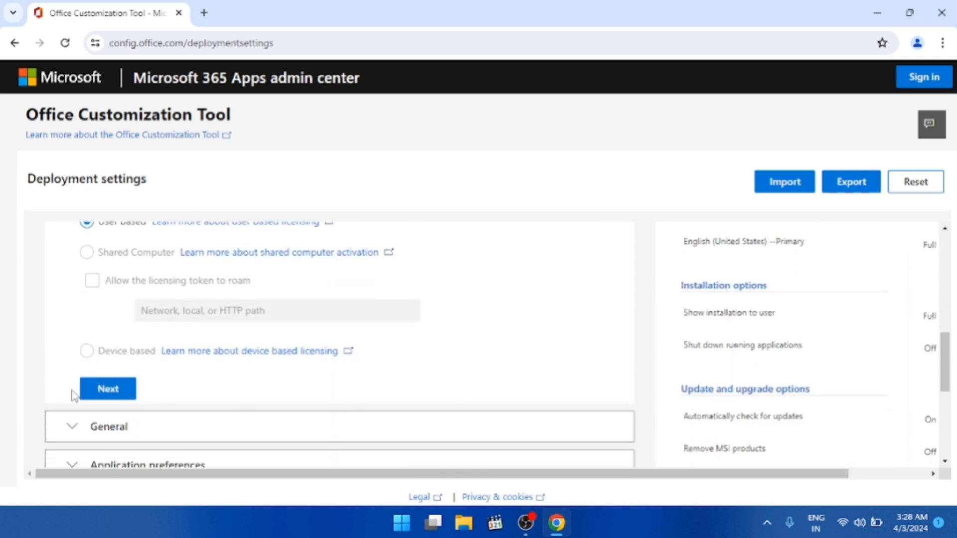
Step: Keep default licensing and leave the General organization name and description blank
left_click(98, 391)
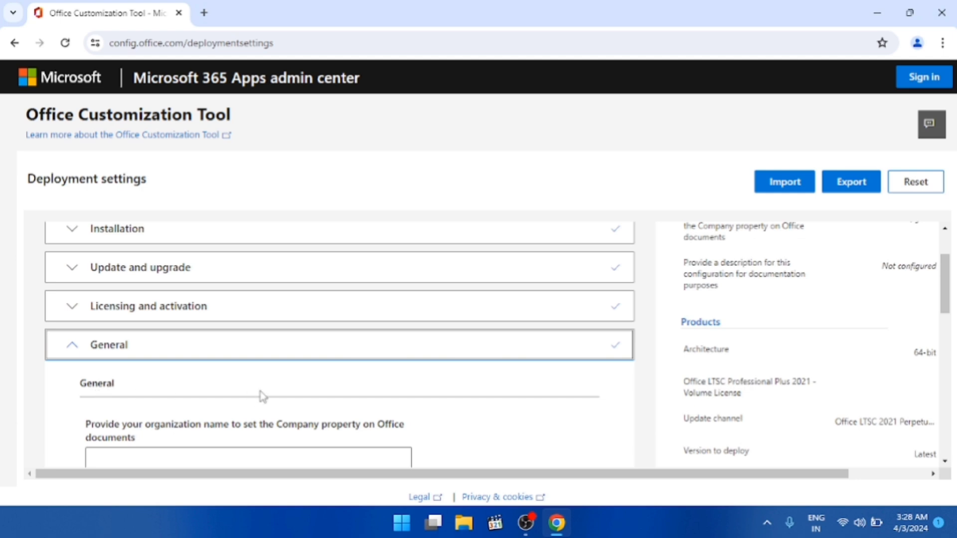
scroll(263, 396, "down", 5)
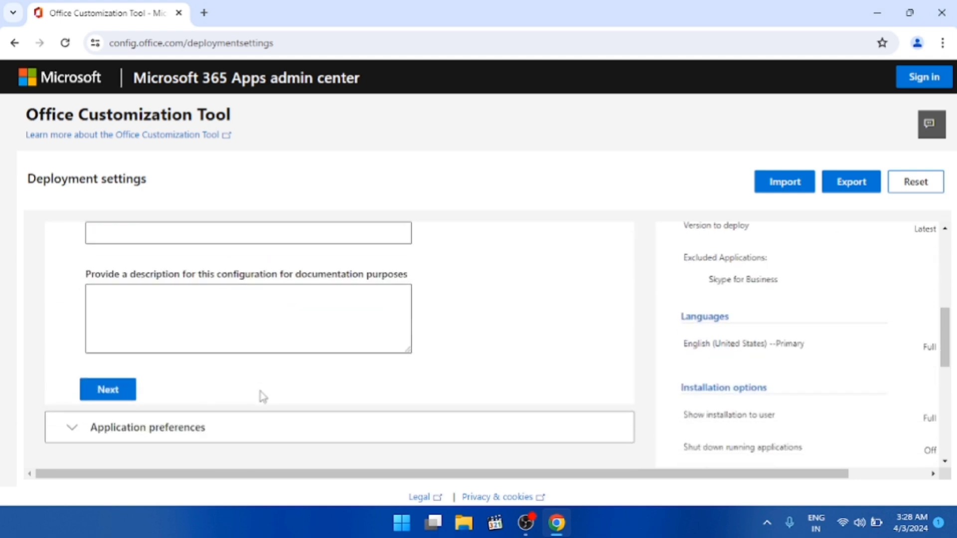
scroll(263, 396, "down", 1)
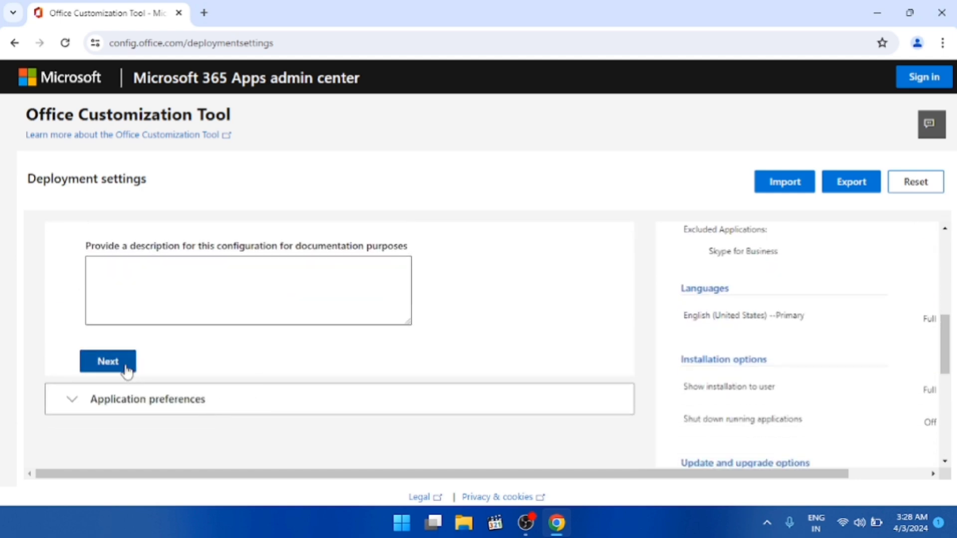
left_click(108, 362)
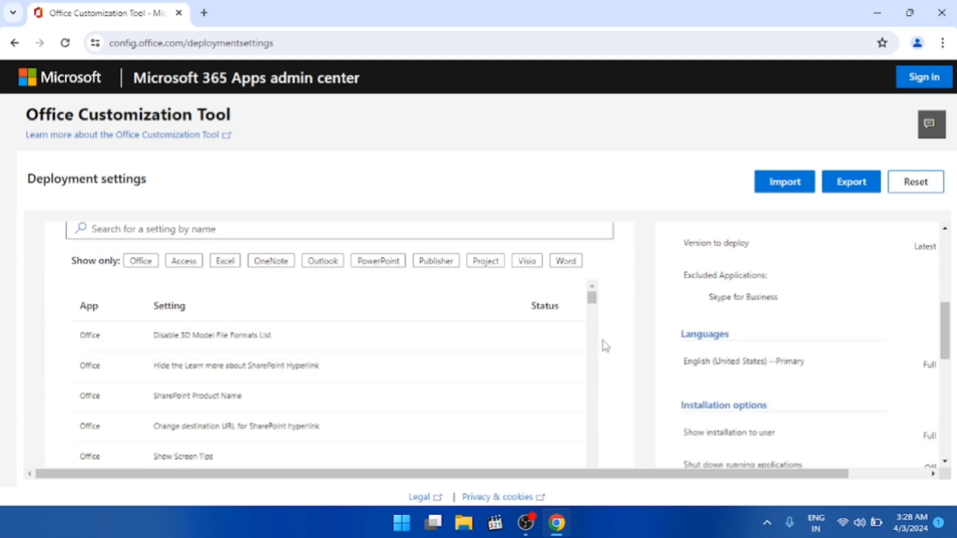
Step: Finish the Application preferences section and start exporting the configuration
scroll(630, 364, "down", 1)
scroll(631, 364, "down", 5)
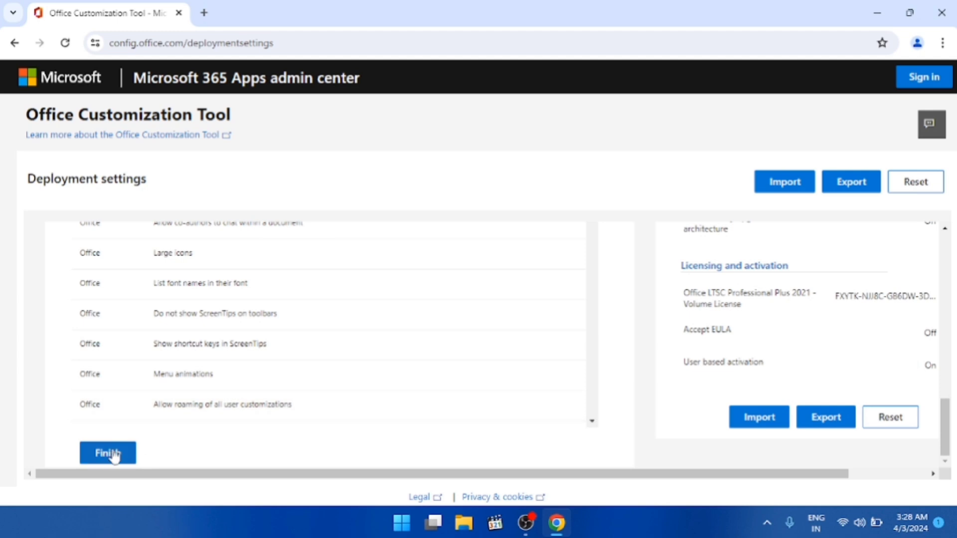
left_click(125, 462)
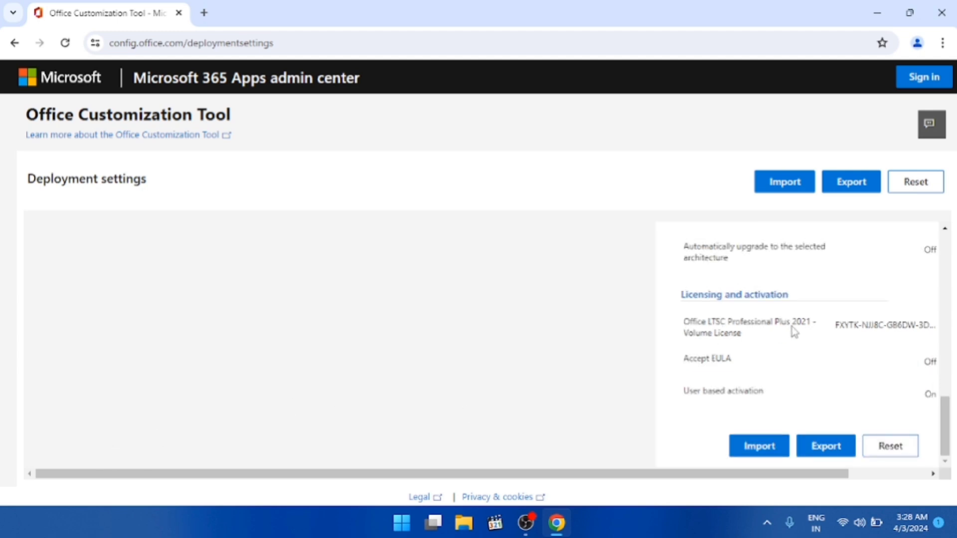
scroll(947, 297, "up", 10)
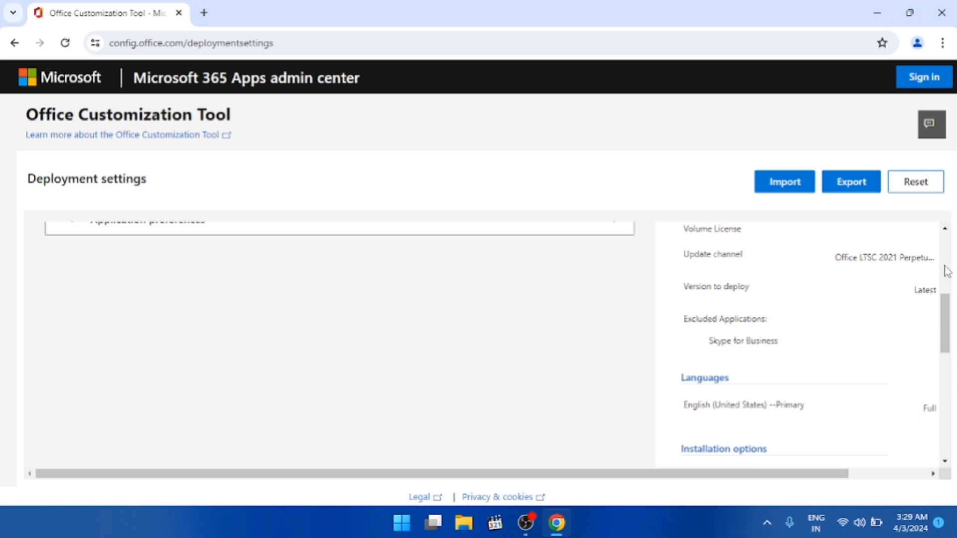
scroll(946, 272, "up", 5)
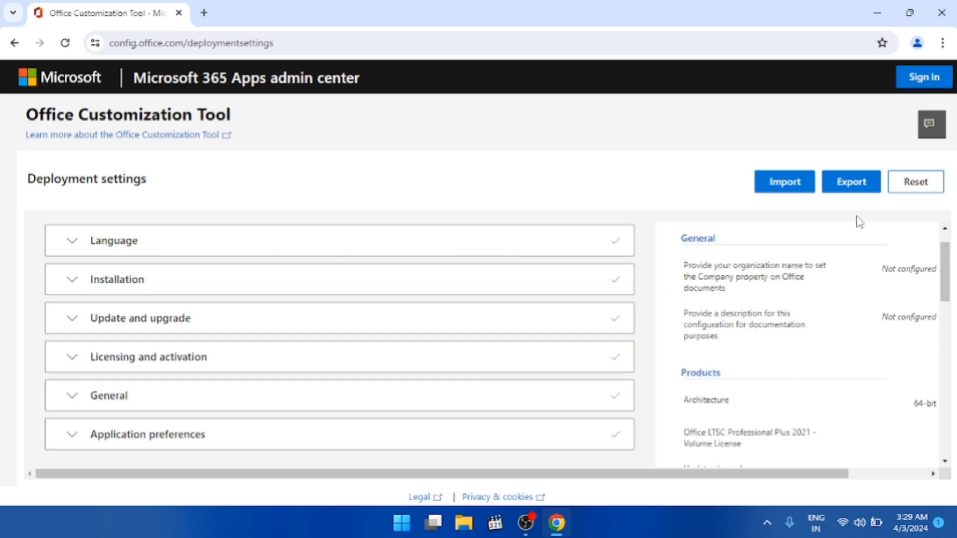
left_click(844, 192)
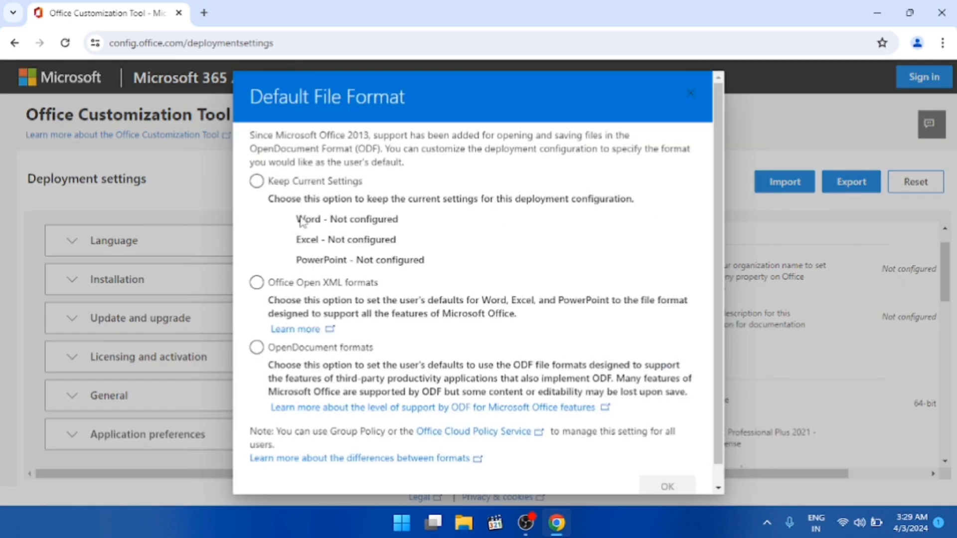
Step: Make Office Open XML formats the default file format and accept the licence terms
left_click(257, 285)
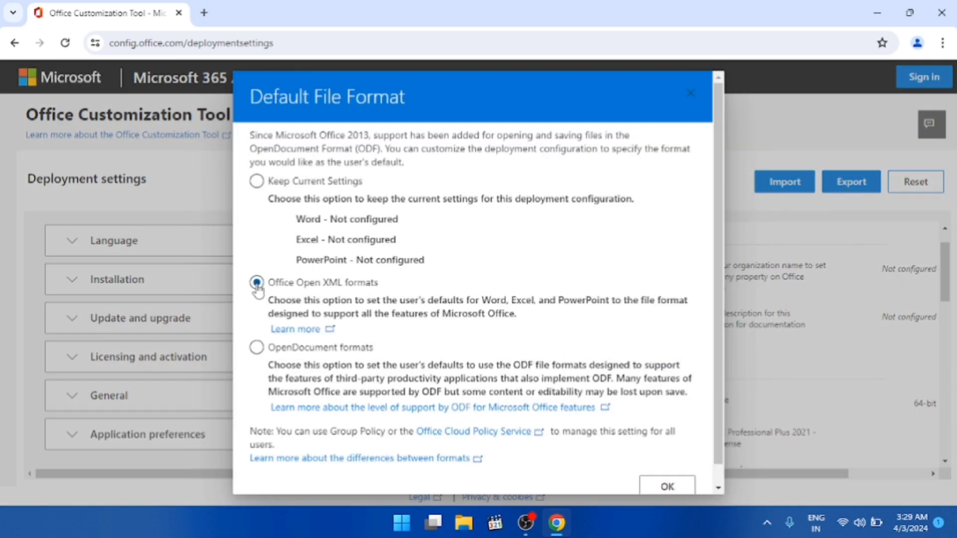
left_click(719, 478)
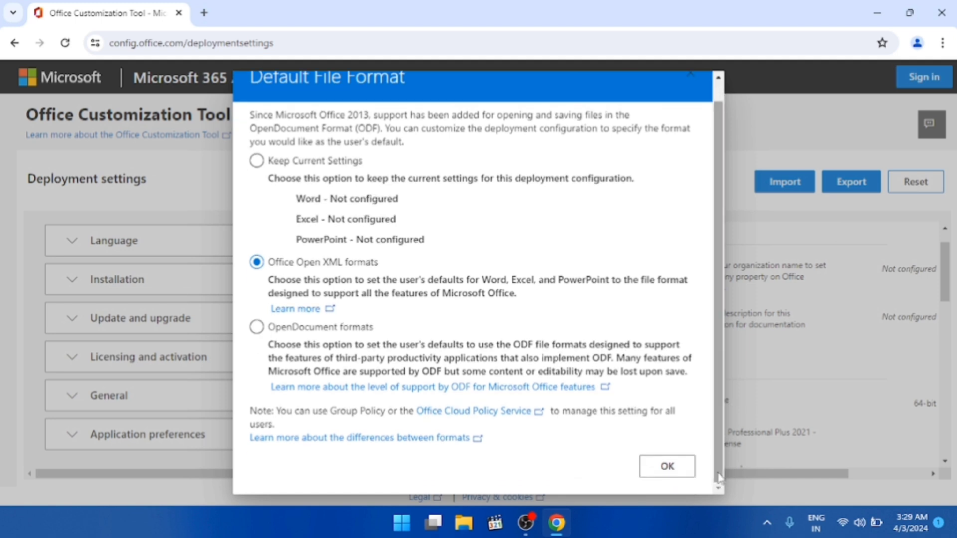
left_click(678, 469)
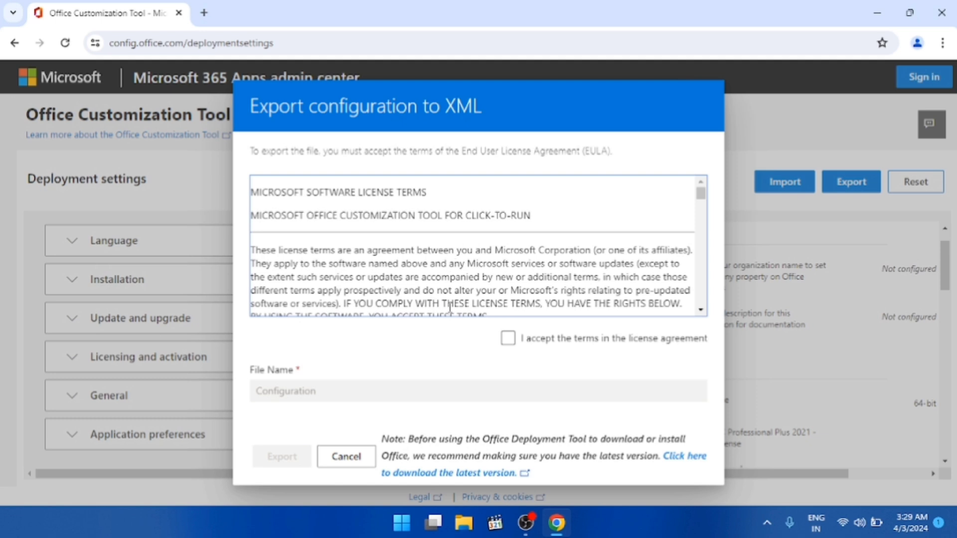
left_click(542, 334)
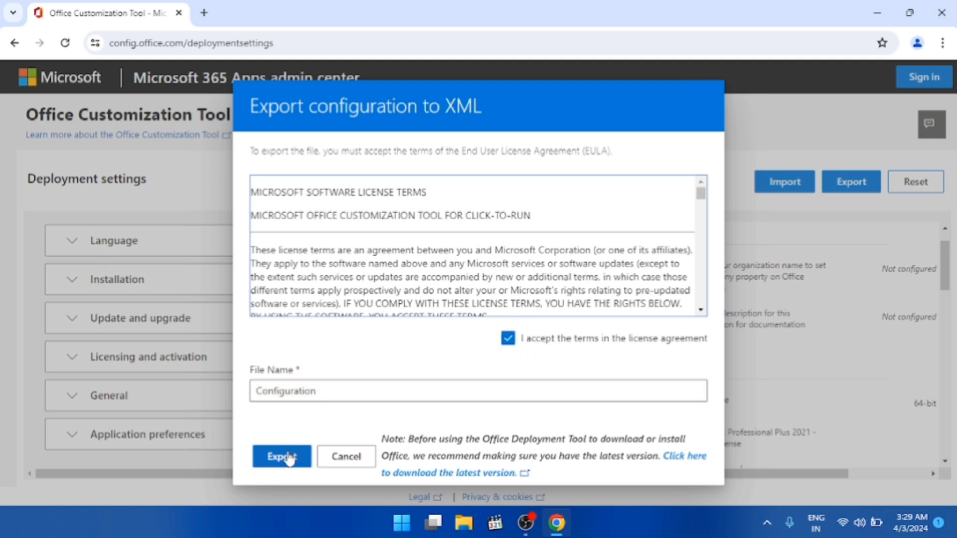
Step: Download the settings as Configuration.xml and open a new browser tab
left_click(282, 456)
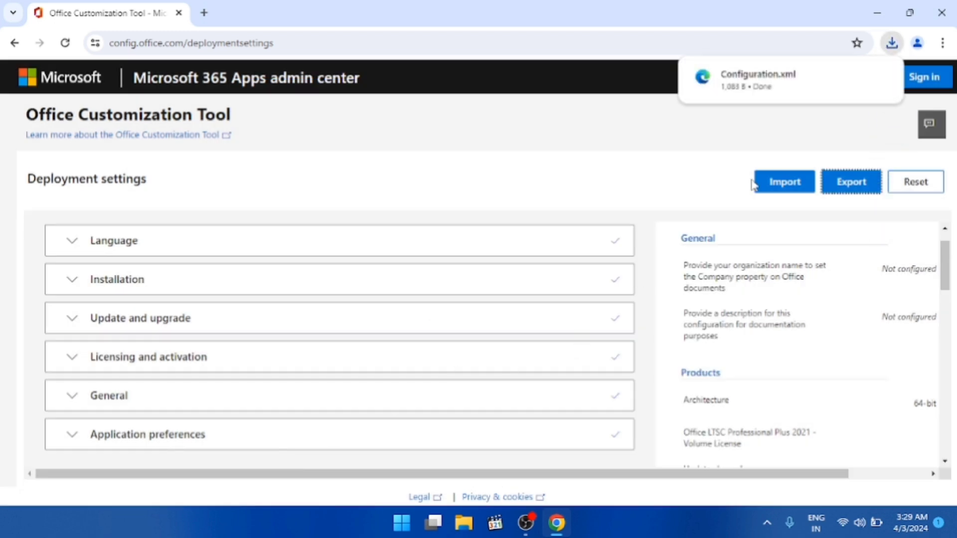
left_click(201, 14)
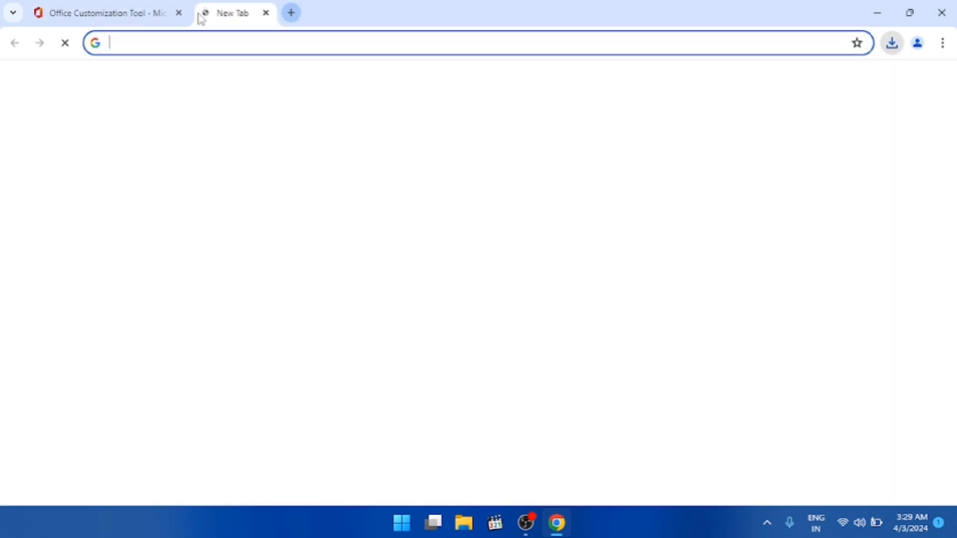
Step: Search for the Office Deployment Tool and download officedeploymenttool_17328-20162.exe from Microsoft's Download Center
left_click(170, 42)
type("offi")
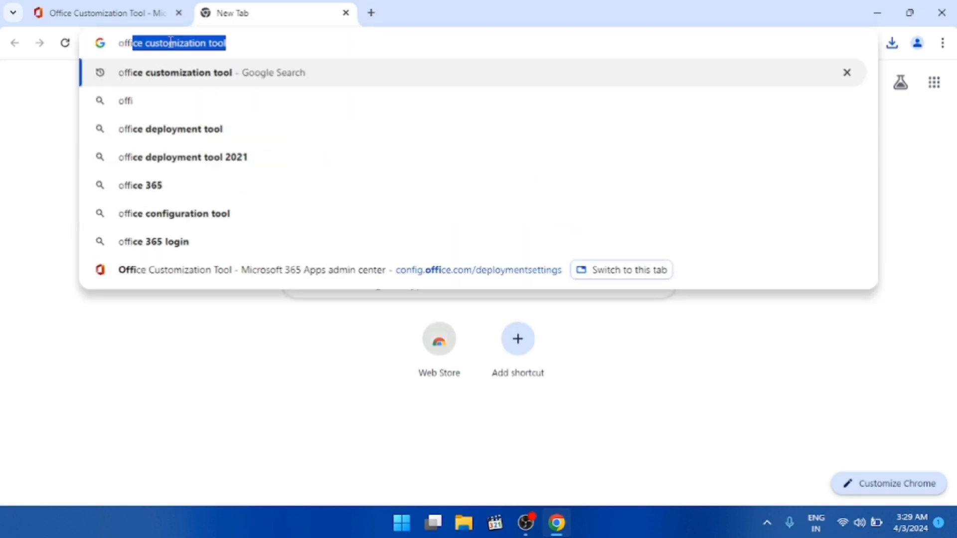
left_click(158, 132)
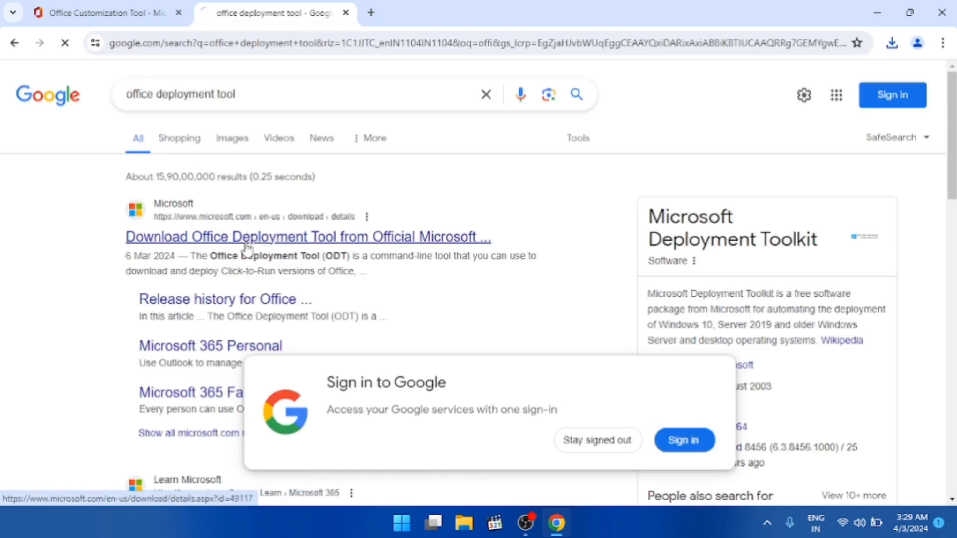
left_click(246, 245)
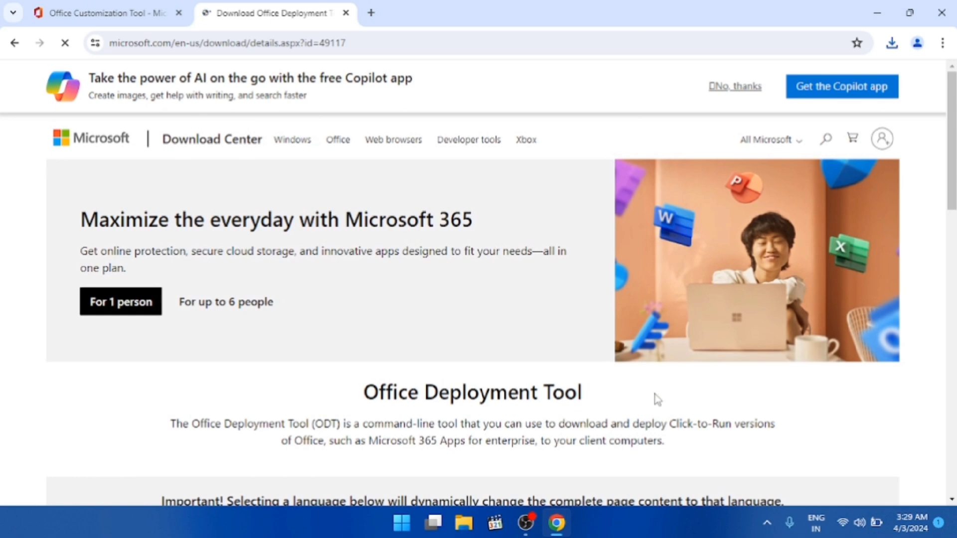
scroll(657, 399, "down", 3)
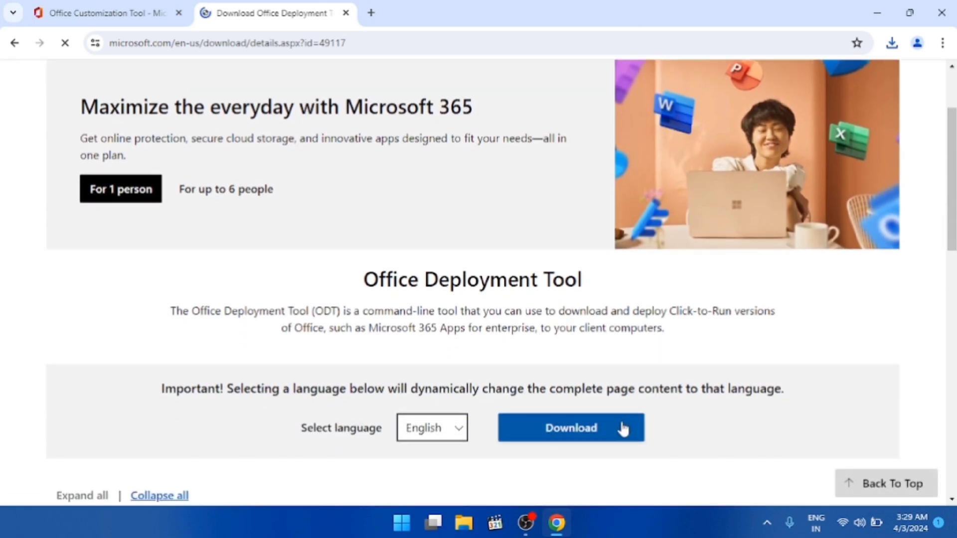
left_click(623, 428)
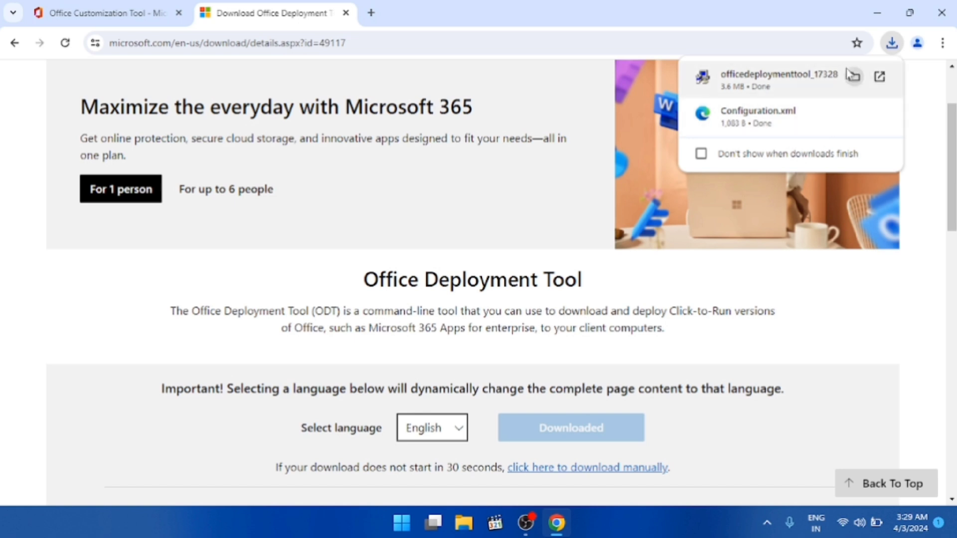
Step: Open the Downloads folder and add a new folder named 'Office 2021' there
left_click(853, 77)
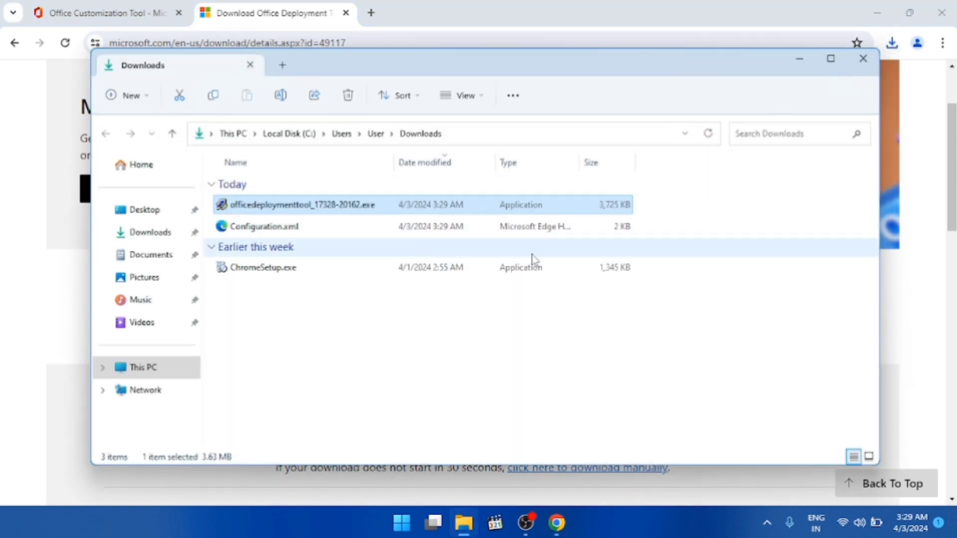
right_click(662, 312)
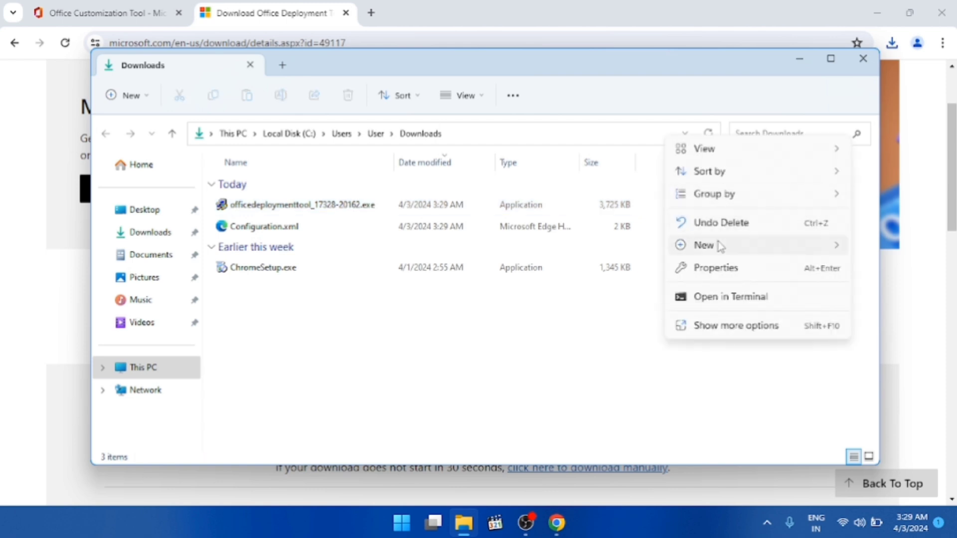
mouse_move(720, 246)
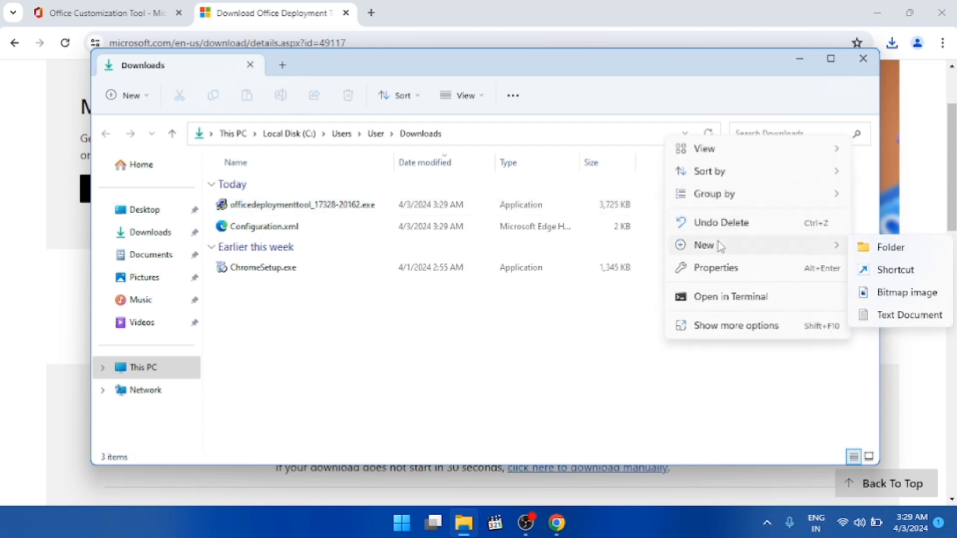
left_click(865, 248)
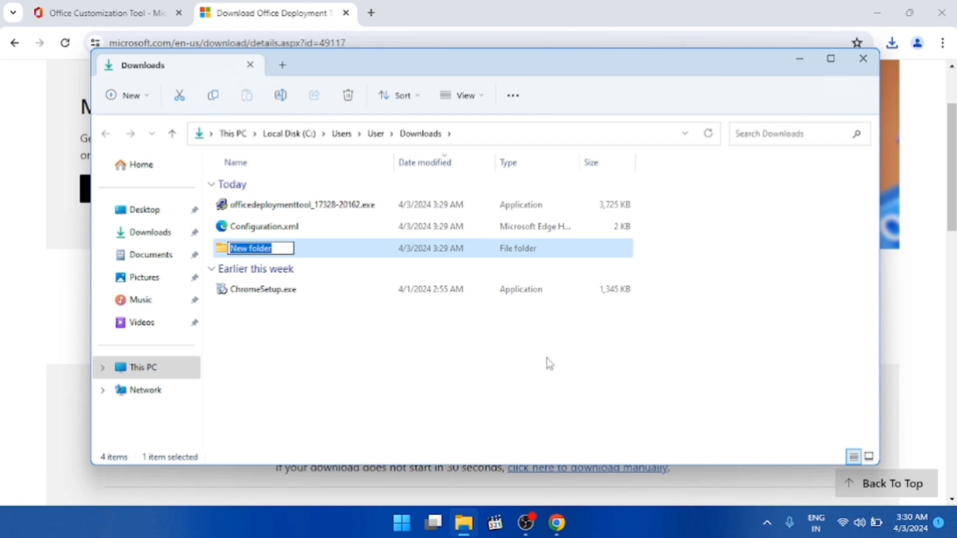
key("BackSpace")
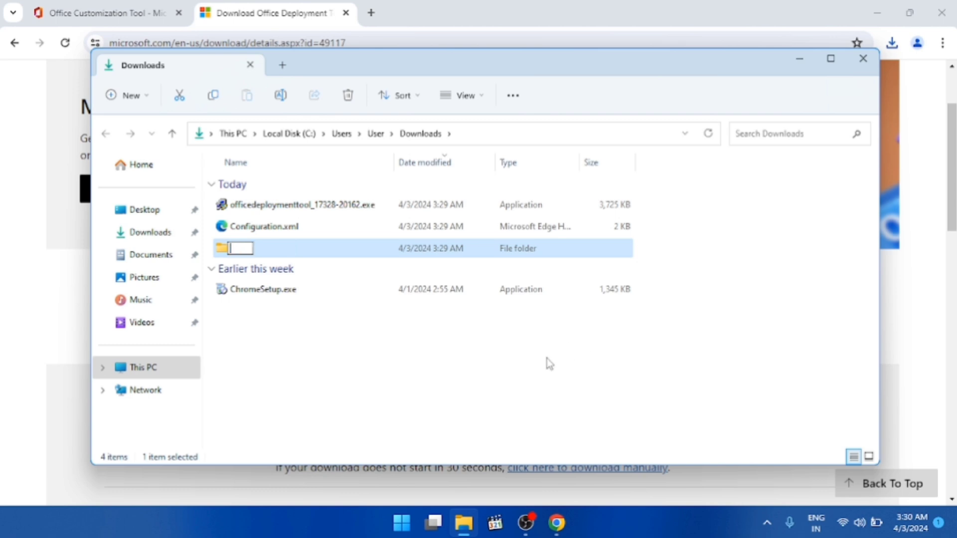
type("O")
type("ffo")
type("ce")
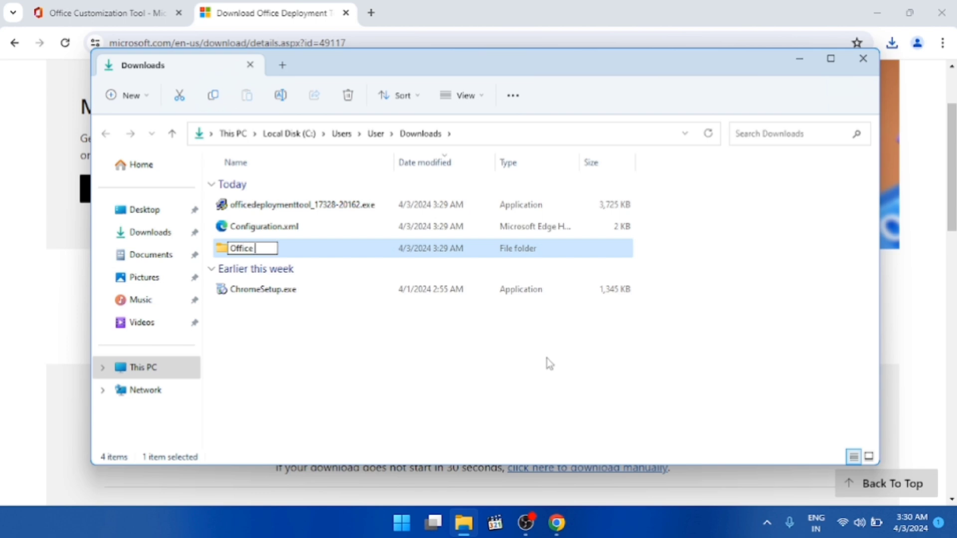
type(" 2021")
left_click(490, 361)
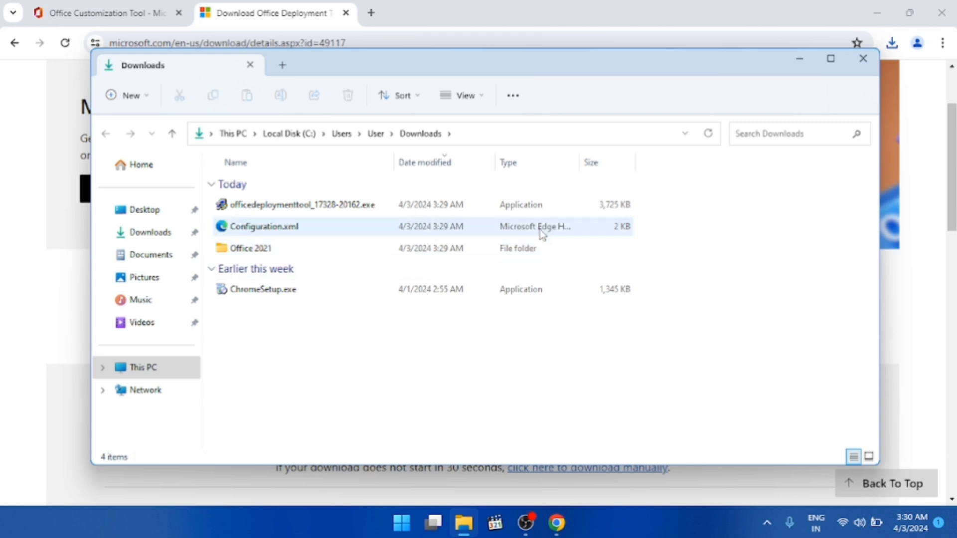
Step: Run officedeploymenttool_17328-20162.exe as administrator, approving the UAC prompt
right_click(482, 209)
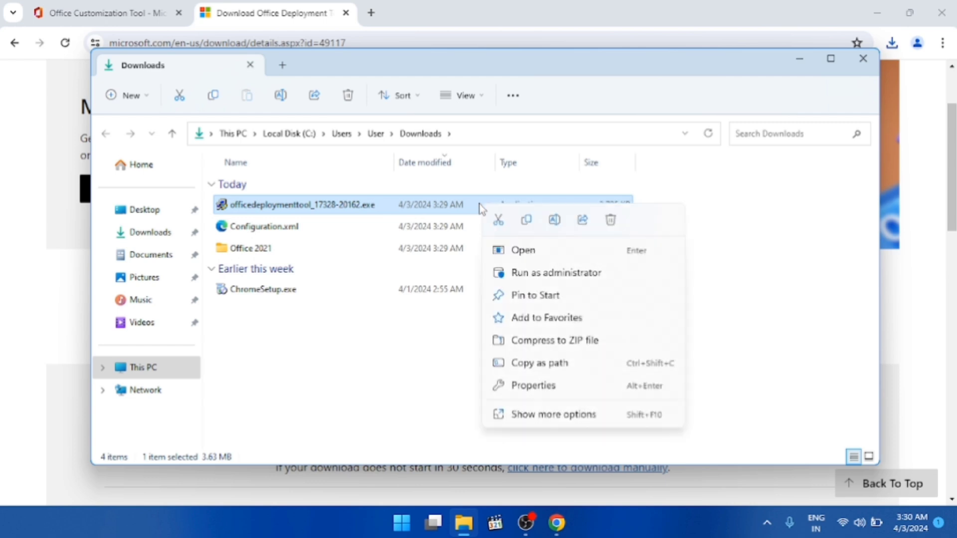
left_click(518, 274)
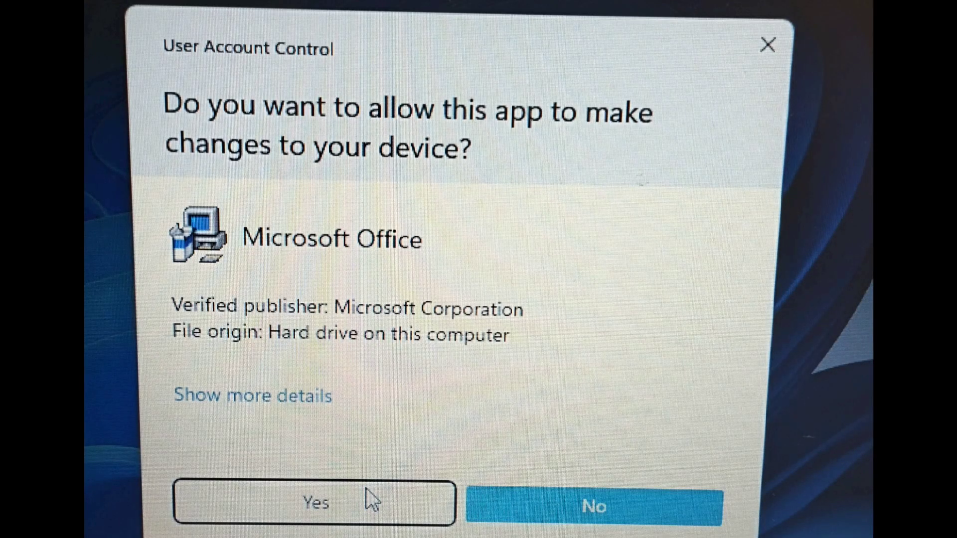
left_click(366, 490)
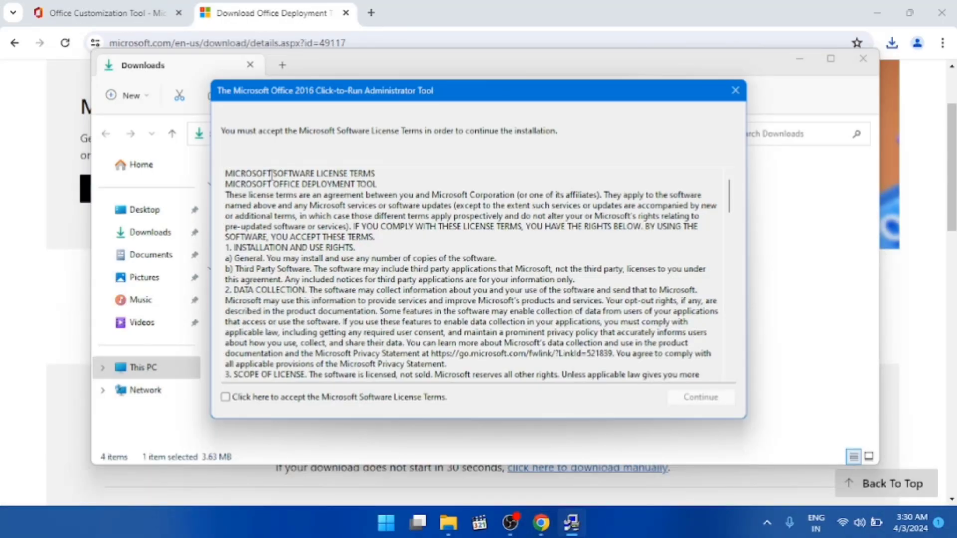
Step: Accept the license terms and extract the tool's files into Downloads, then select the tool and Configuration.xml
left_click(226, 398)
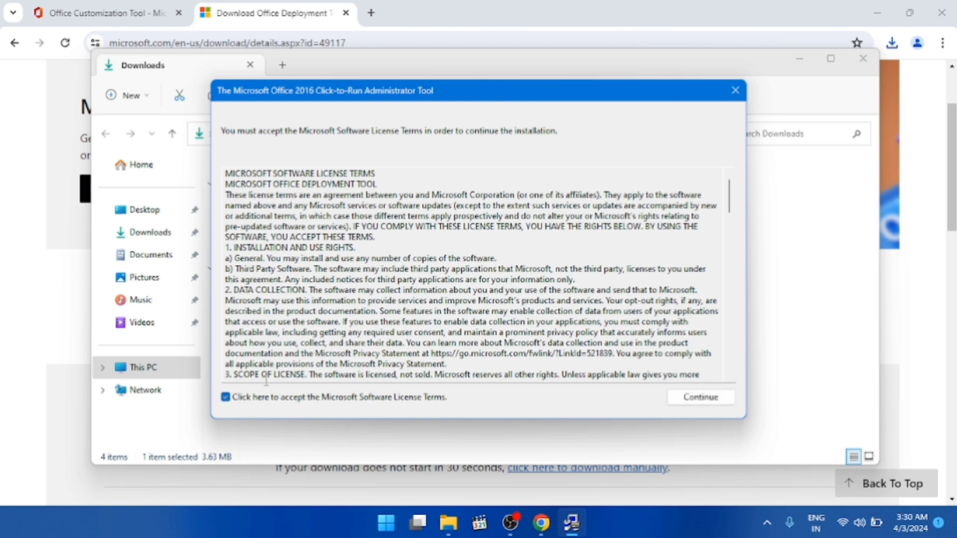
left_click(710, 398)
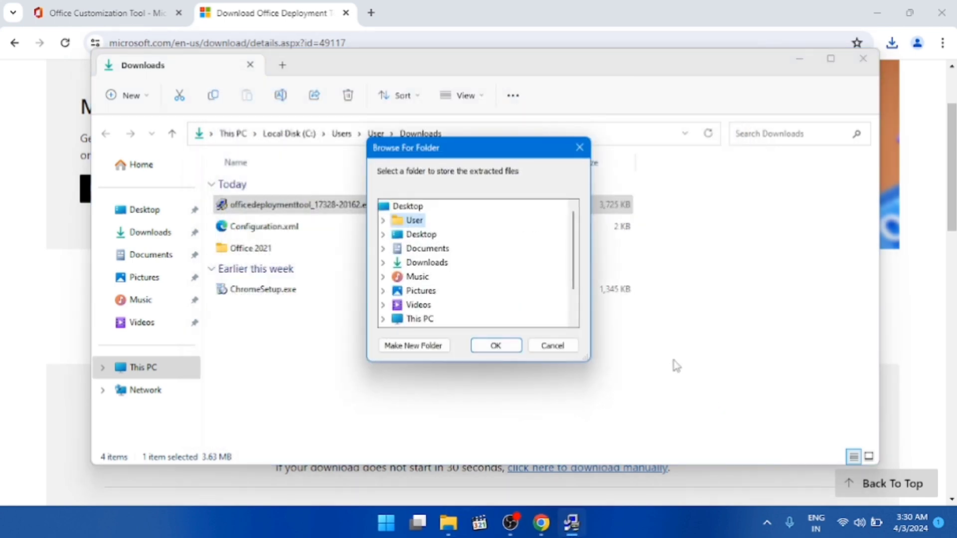
left_click(418, 268)
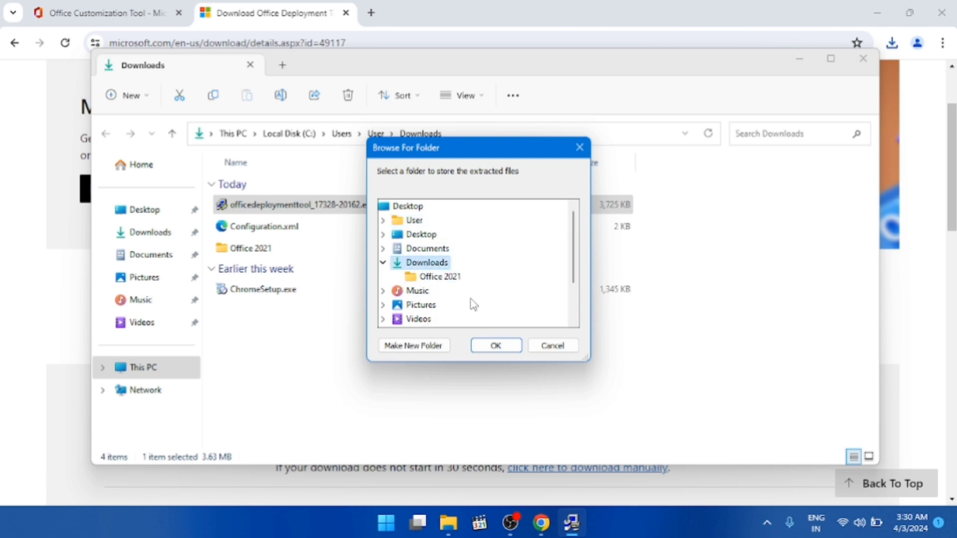
left_click(496, 344)
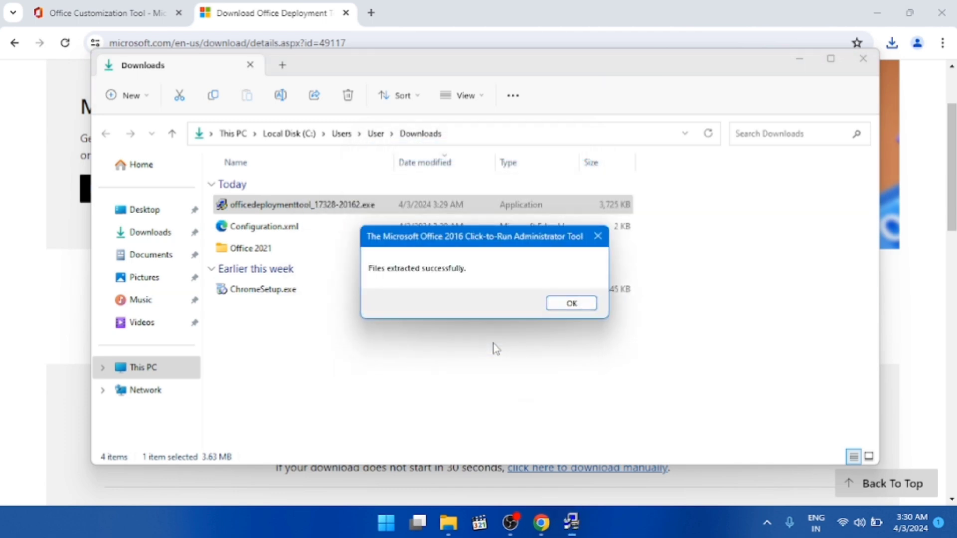
left_click(571, 303)
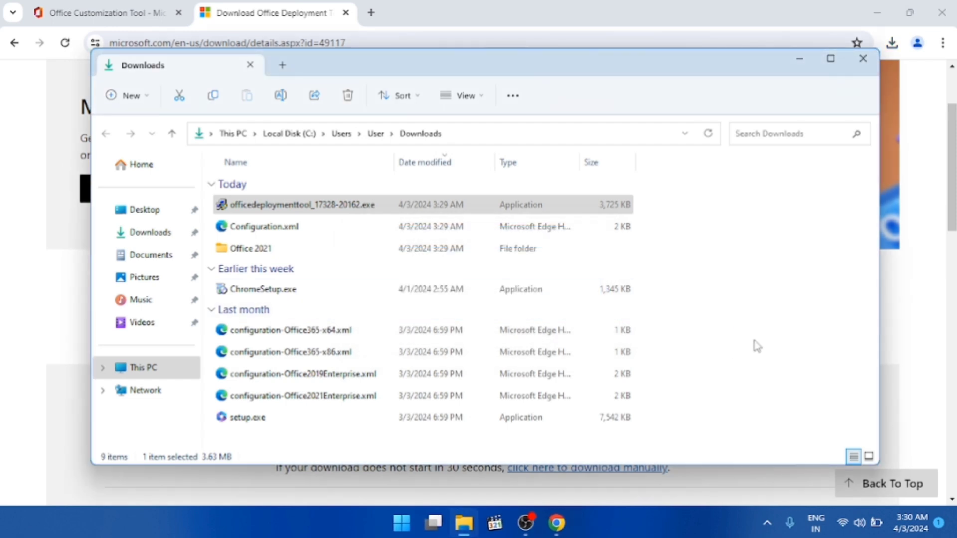
left_click_drag(700, 200, 585, 225)
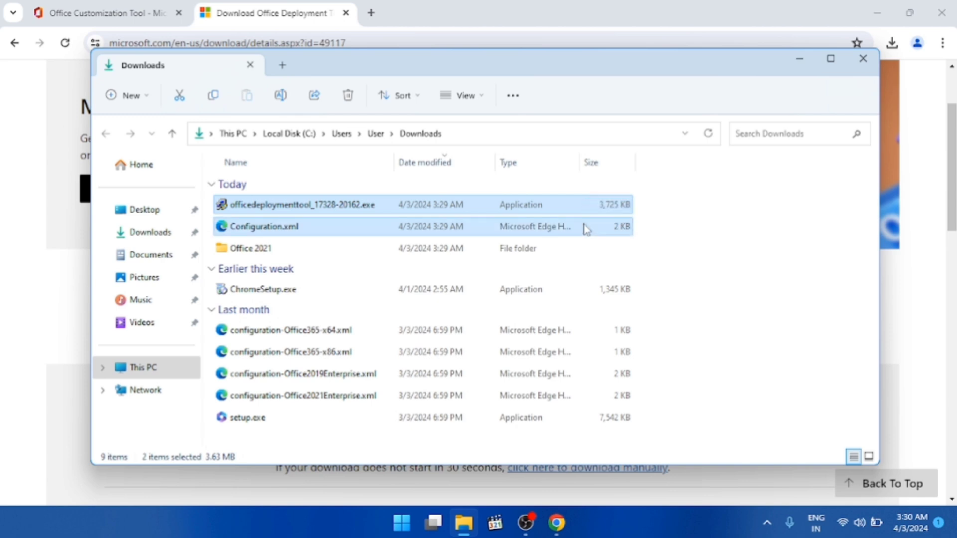
Step: Move the deployment tool and Configuration.xml into the Office 2021 folder
right_click(586, 225)
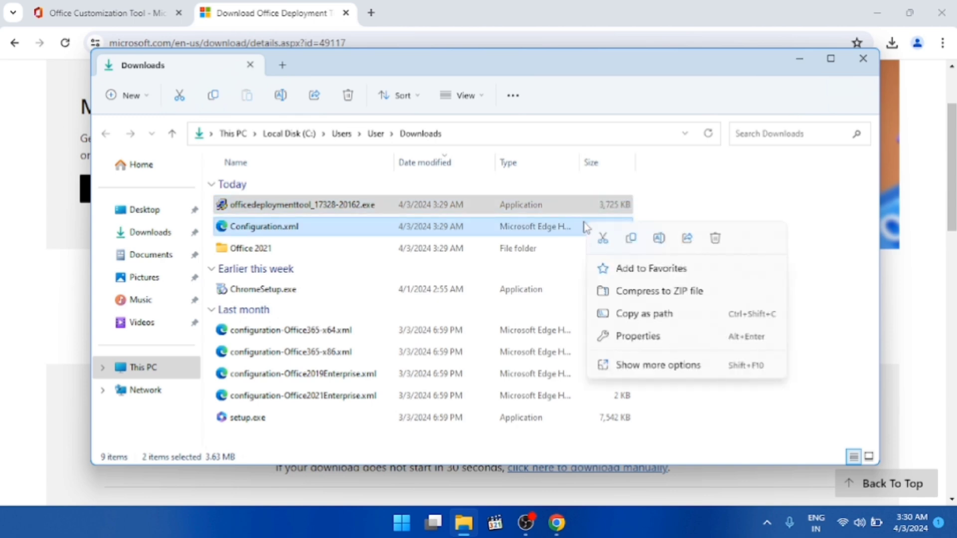
left_click(603, 239)
double_click(510, 251)
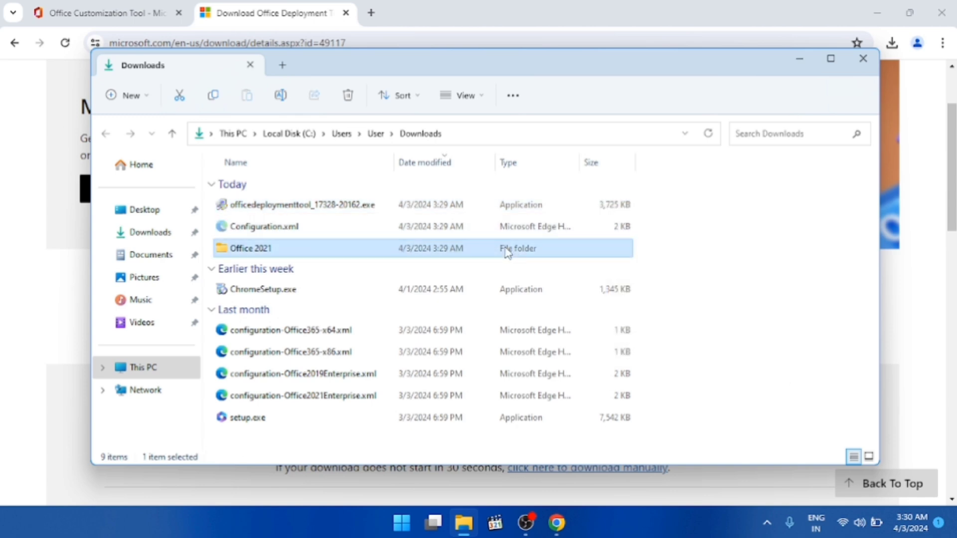
right_click(435, 245)
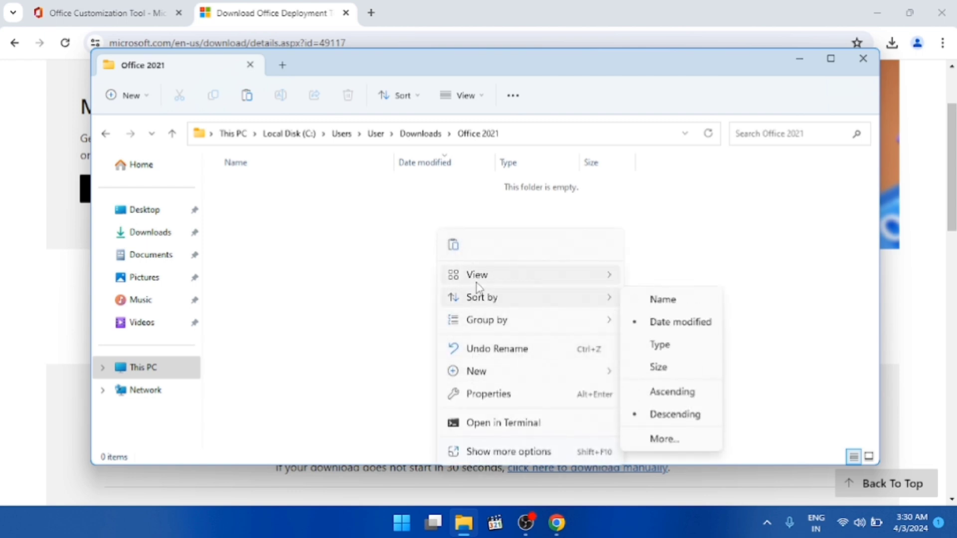
left_click(453, 245)
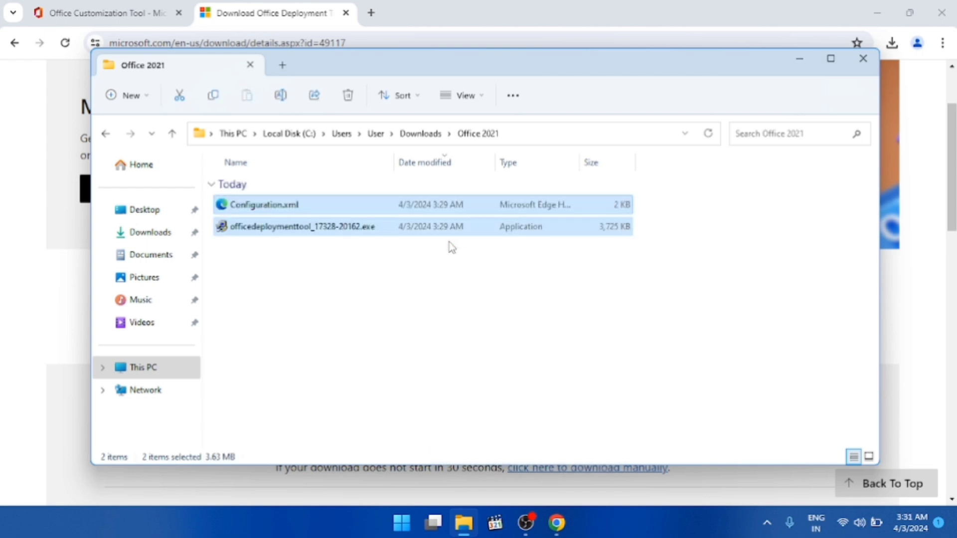
left_click(105, 133)
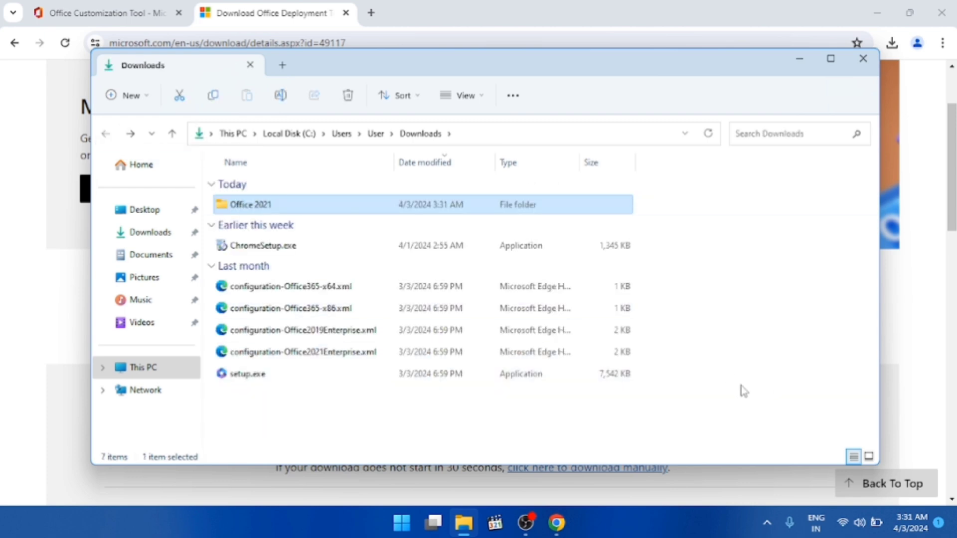
Step: Move setup.exe and the four sample configuration XMLs into Office 2021 as well
left_click_drag(728, 386, 552, 291)
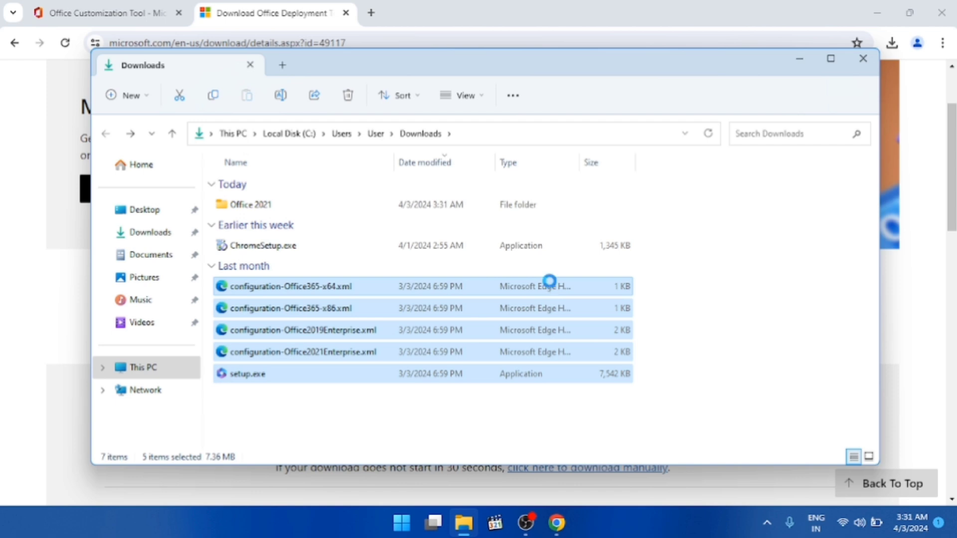
right_click(550, 284)
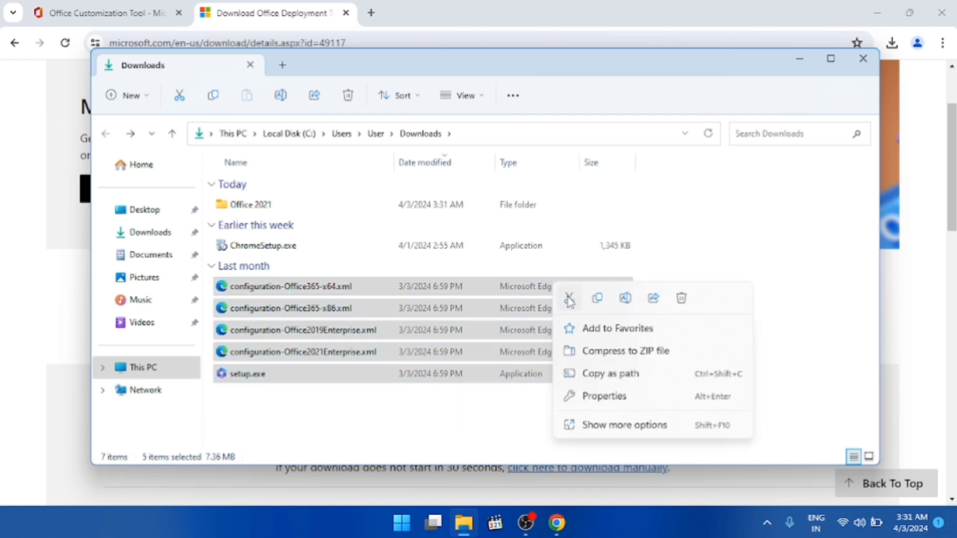
left_click(569, 299)
double_click(379, 206)
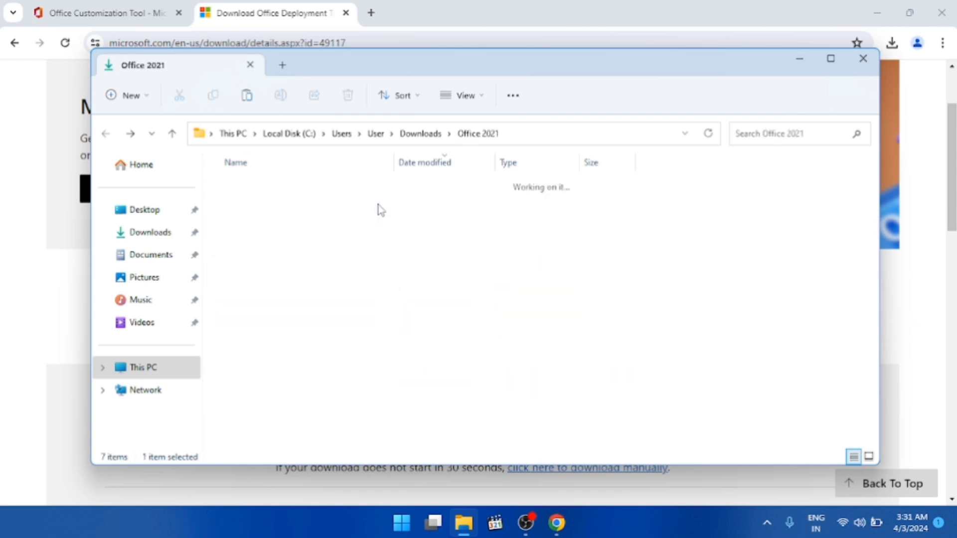
right_click(363, 268)
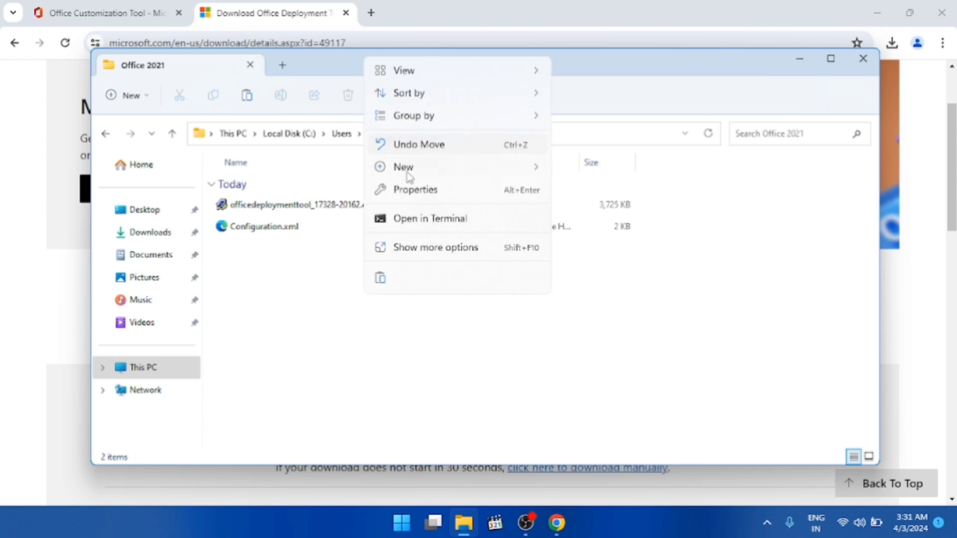
left_click(381, 278)
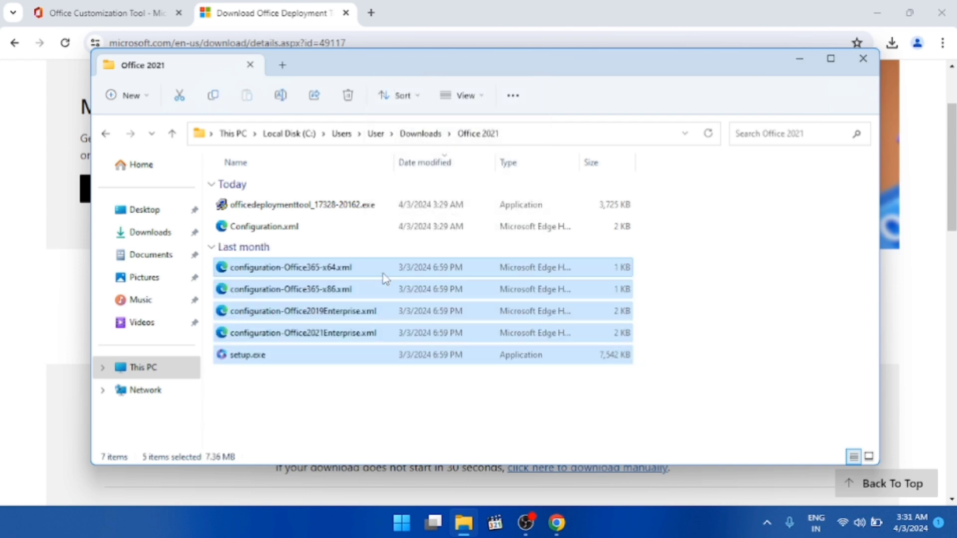
left_click(696, 300)
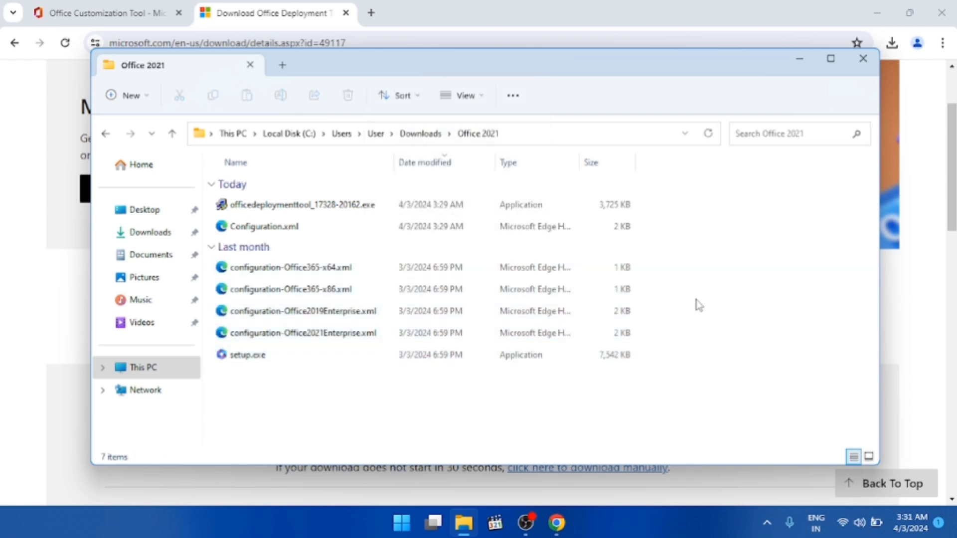
left_click(105, 135)
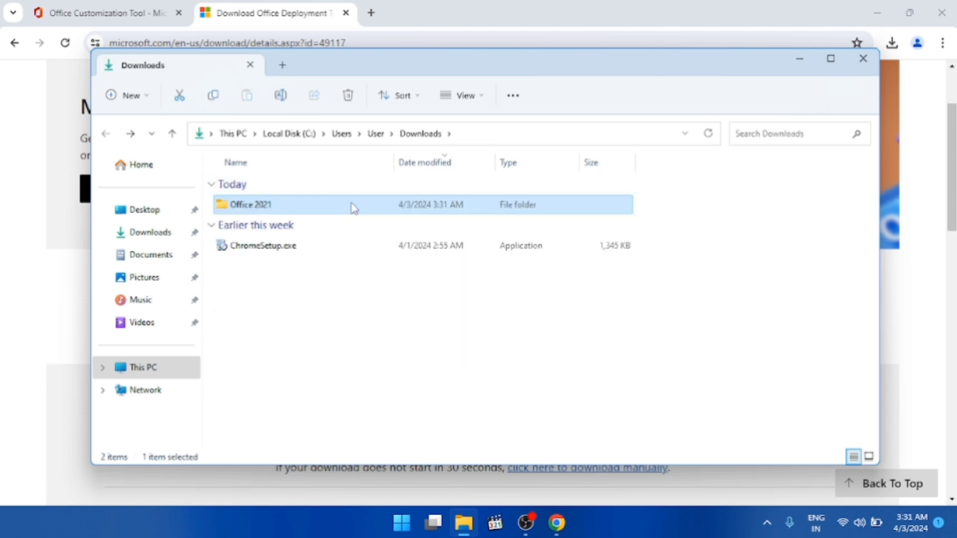
Step: Cut the Office 2021 folder from Downloads and paste it at the root of Local Disk (C:)
right_click(346, 205)
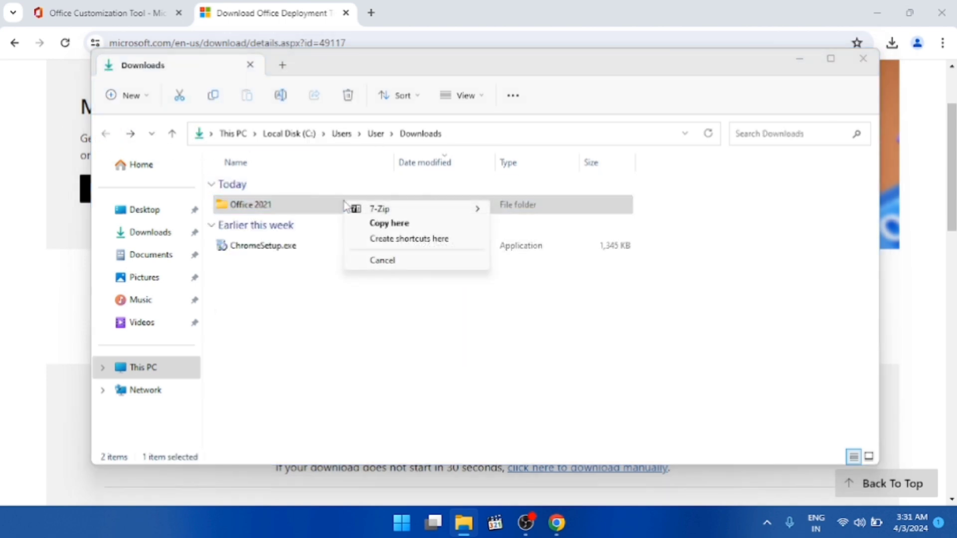
left_click(303, 333)
right_click(337, 207)
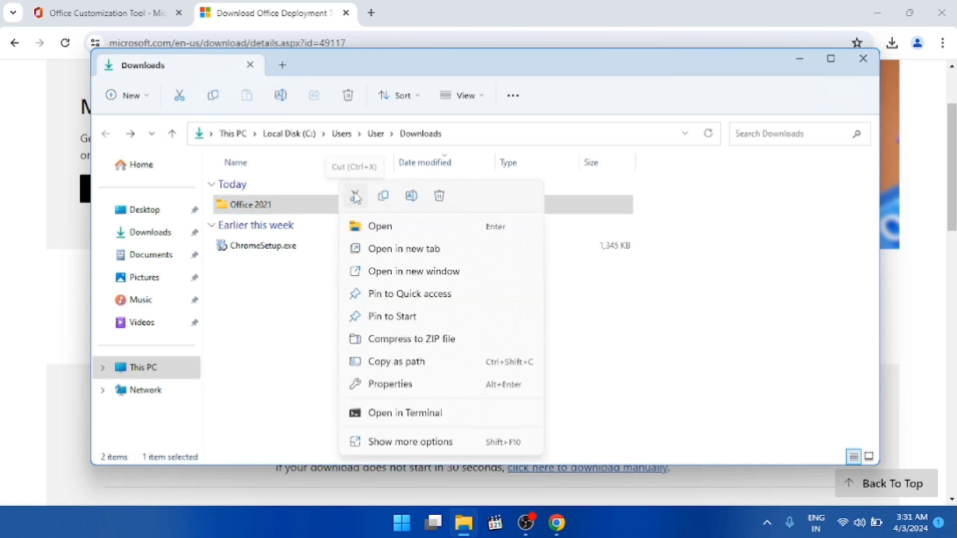
left_click(355, 196)
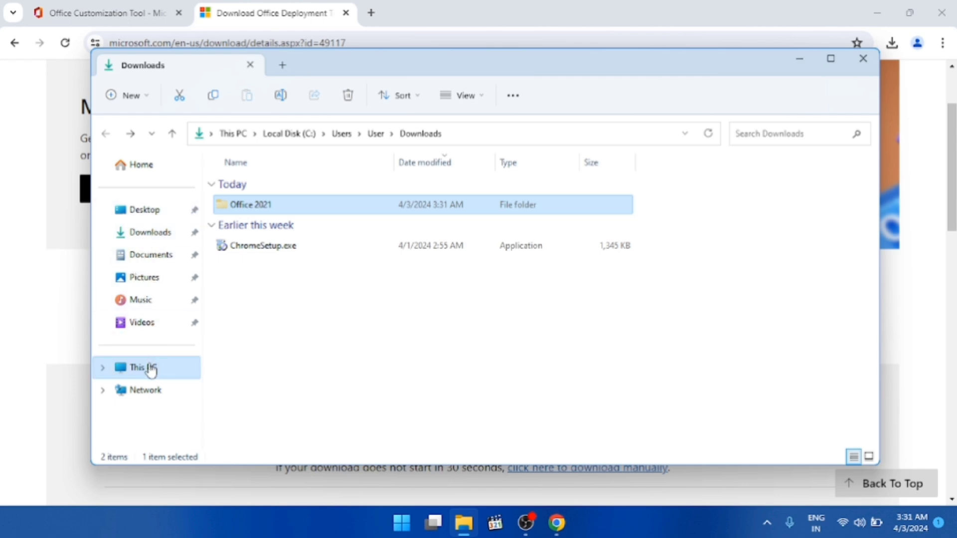
left_click(151, 370)
double_click(338, 206)
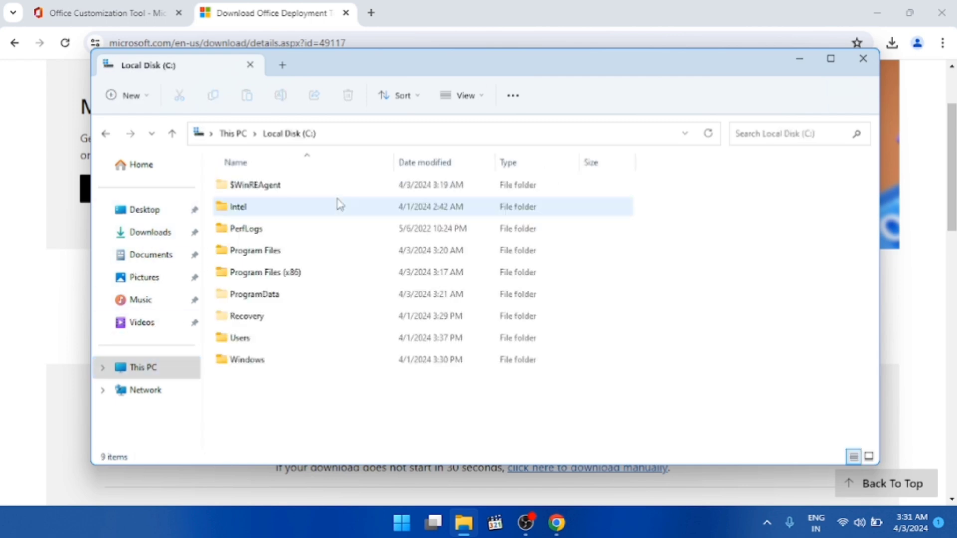
right_click(678, 225)
left_click(699, 242)
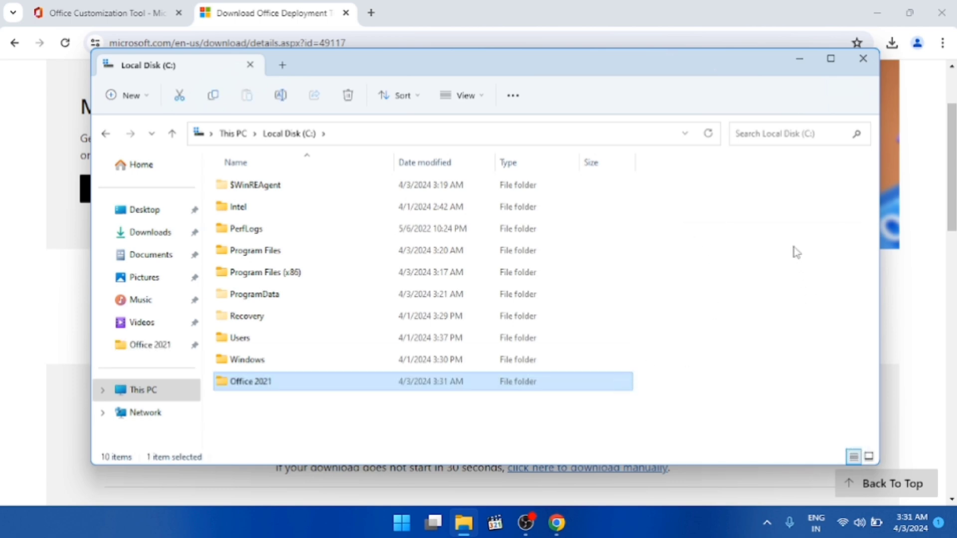
left_click(796, 61)
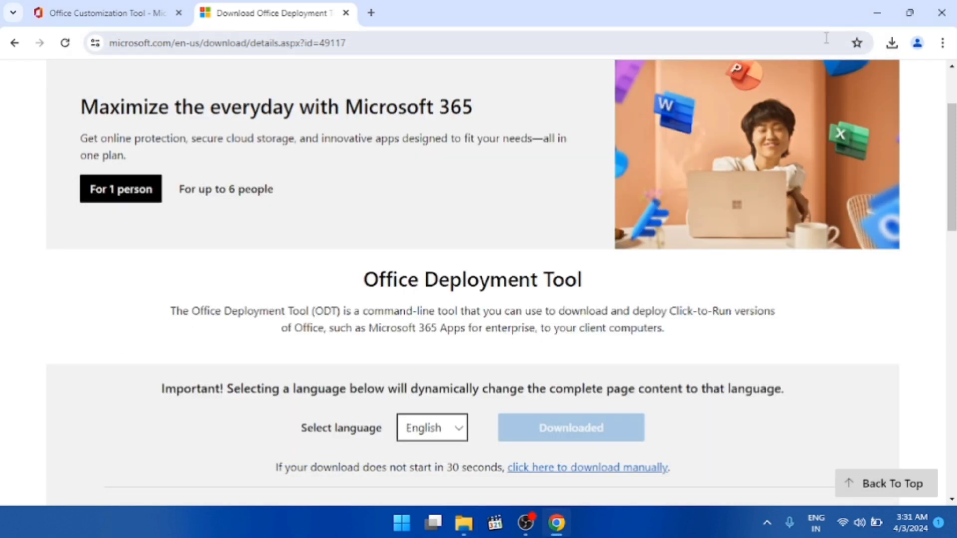
Step: Minimize Chrome and launch Notepad from the Start search
left_click(873, 22)
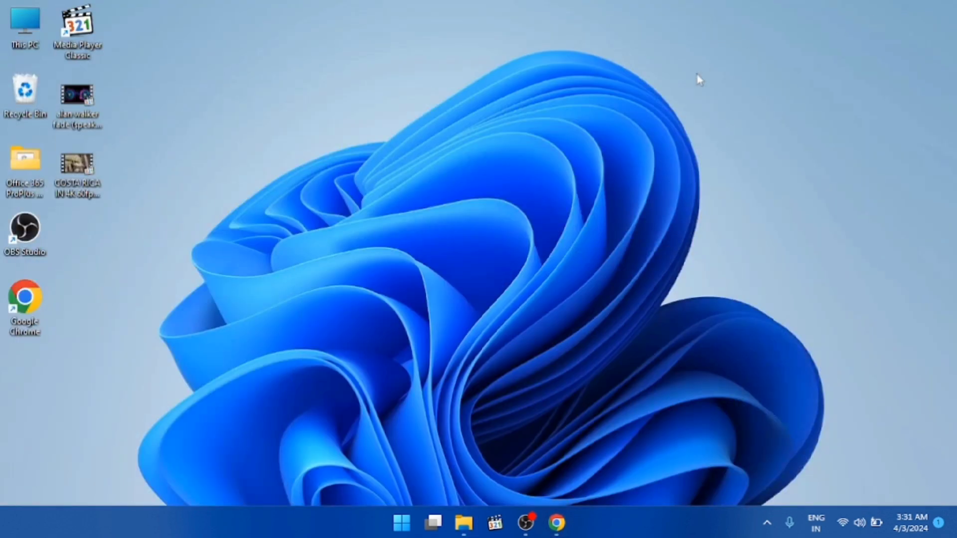
key("super")
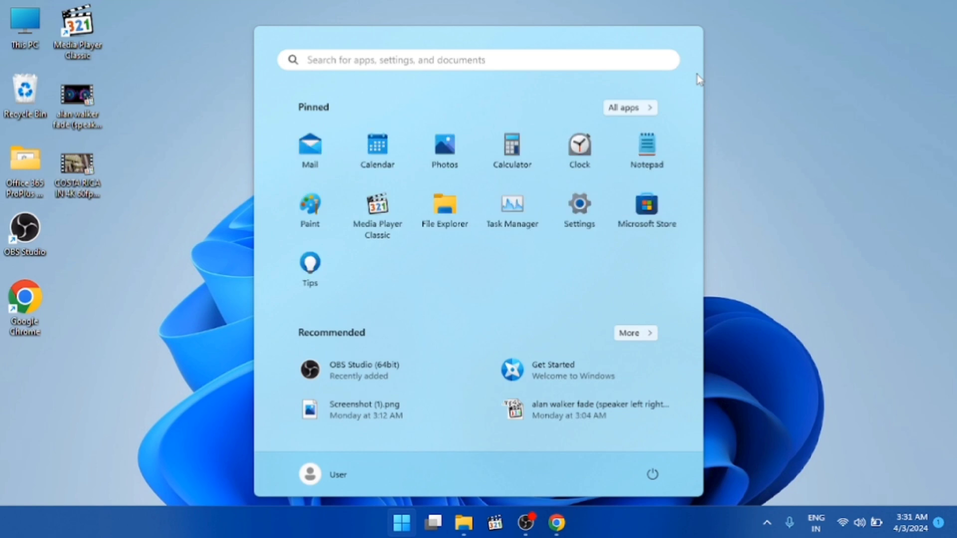
type("n")
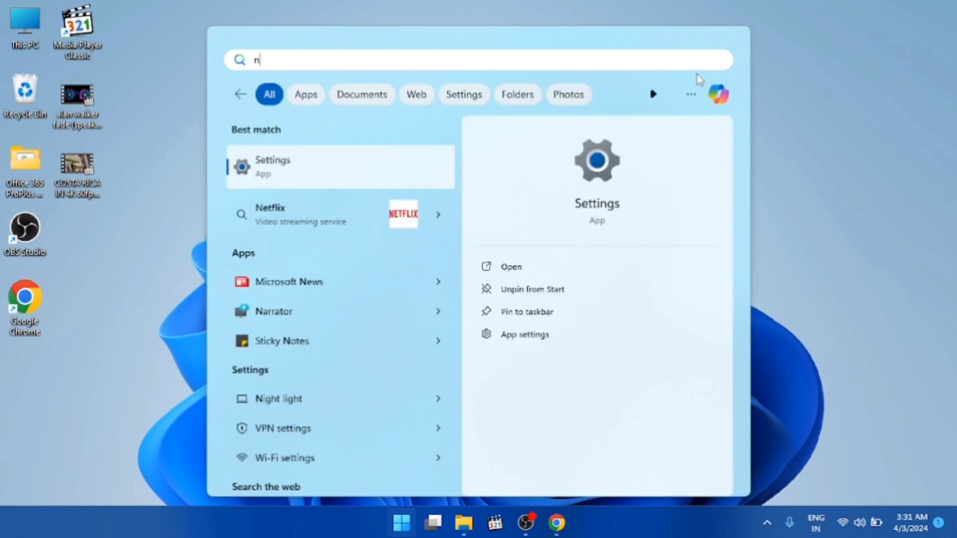
type("ote")
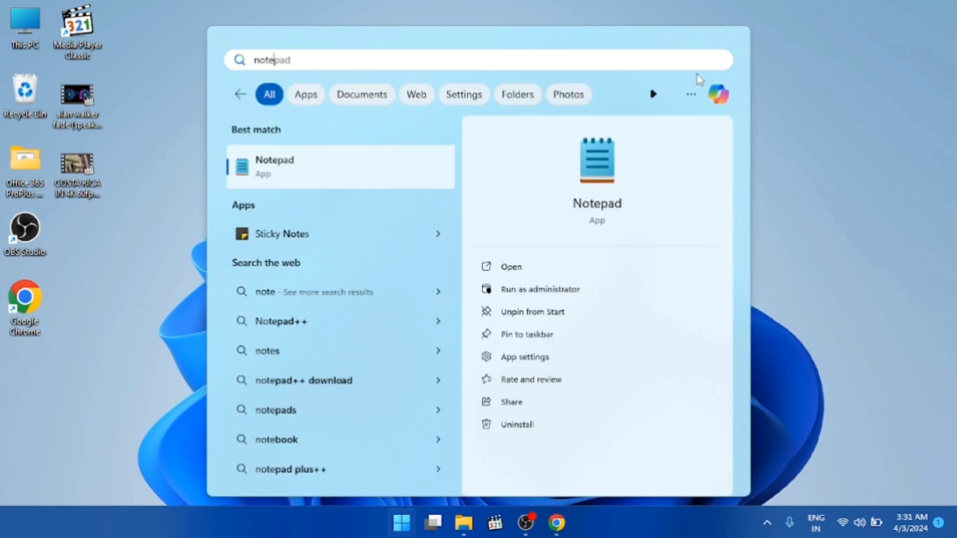
left_click(505, 267)
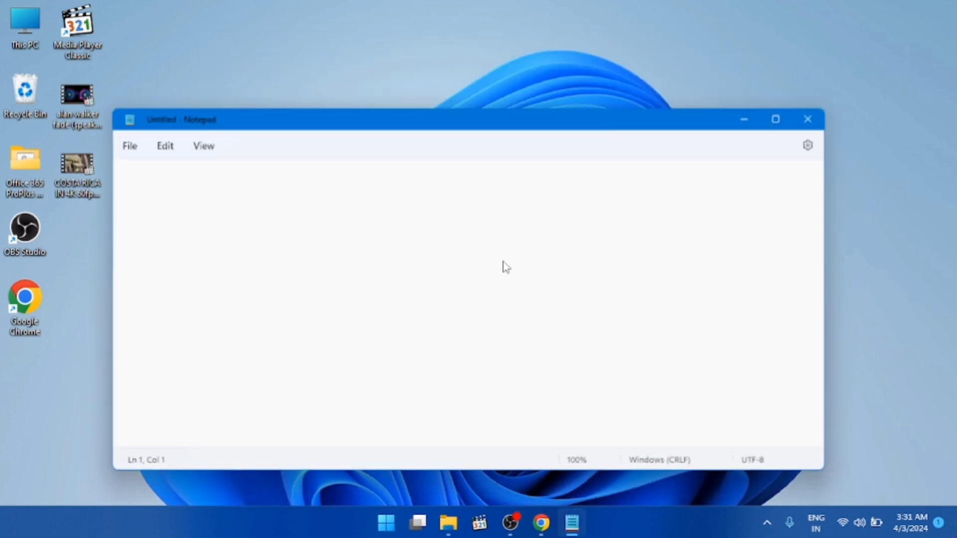
Step: Save the blank note as Office Setup.txt in C:\Office 2021
left_click(126, 149)
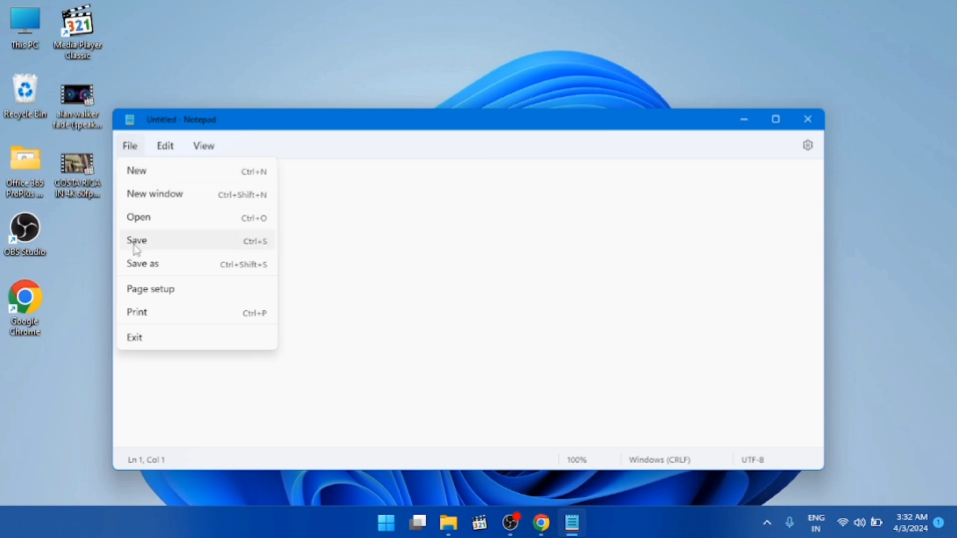
left_click(137, 263)
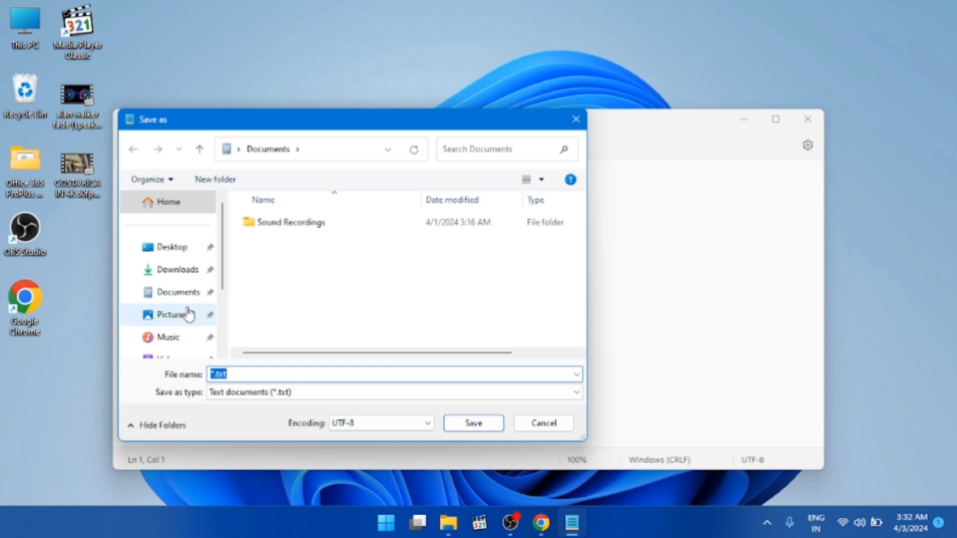
scroll(225, 306, "down", 2)
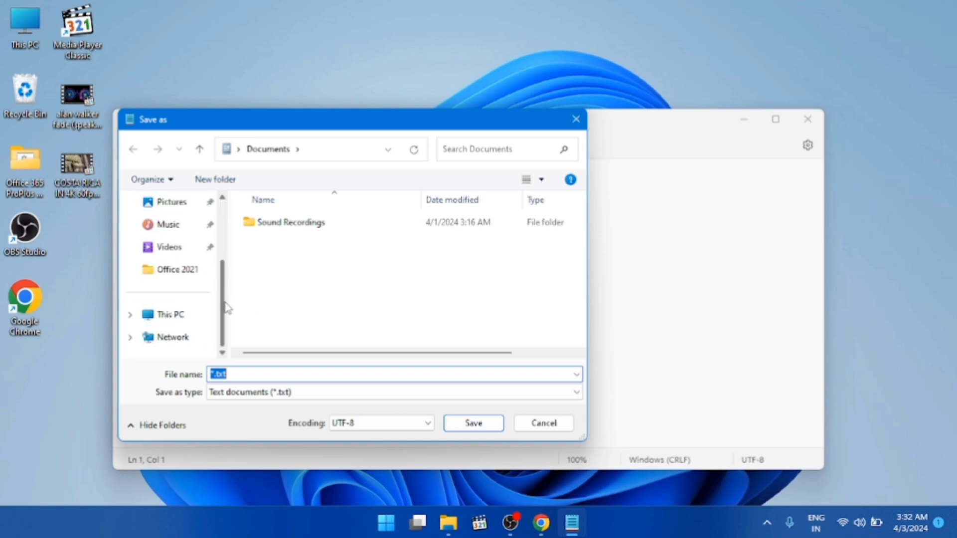
left_click(185, 274)
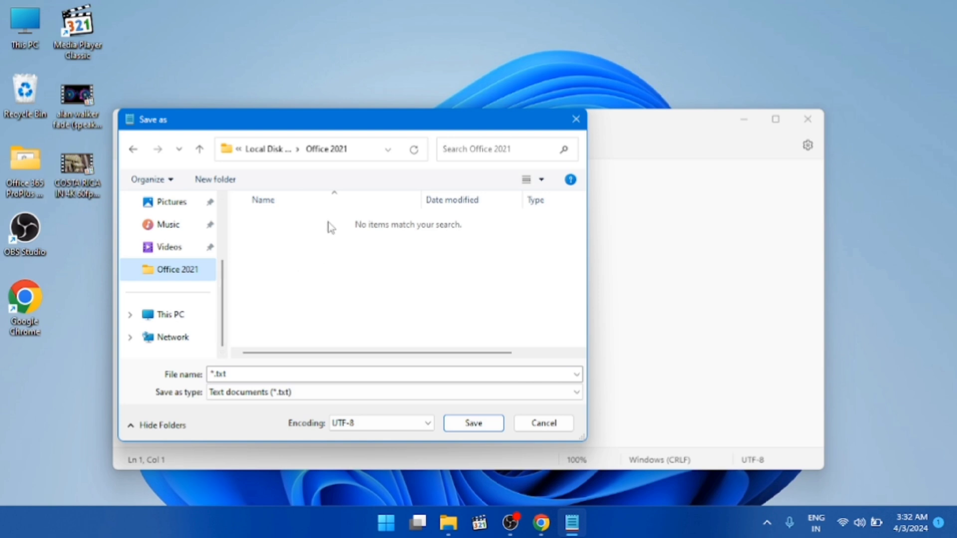
left_click(277, 372)
key("BackSpace")
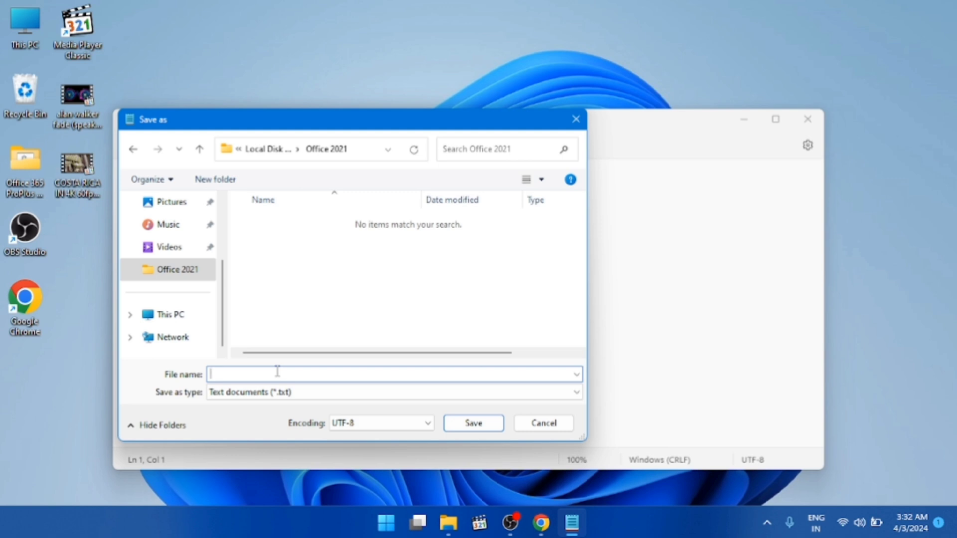
type("Office")
type(" Setup.txt")
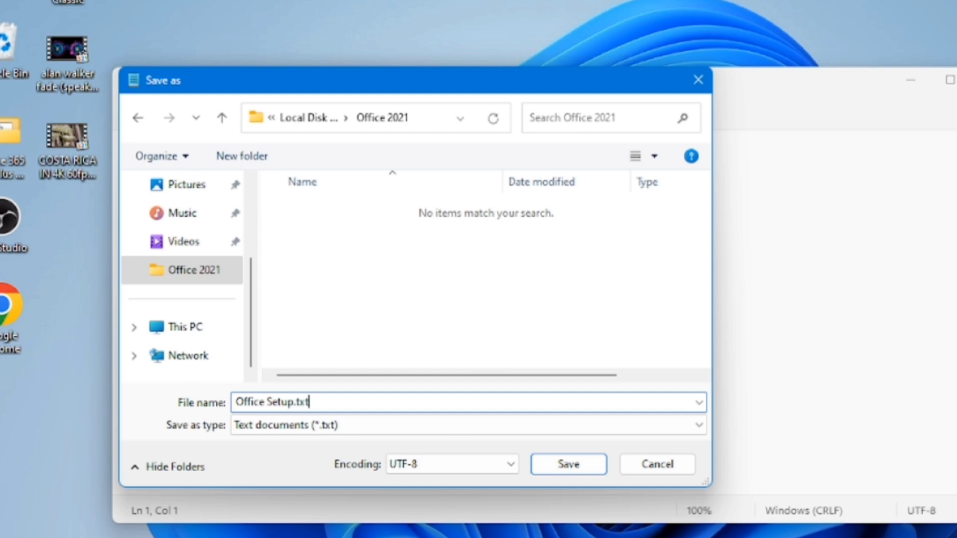
left_click(570, 471)
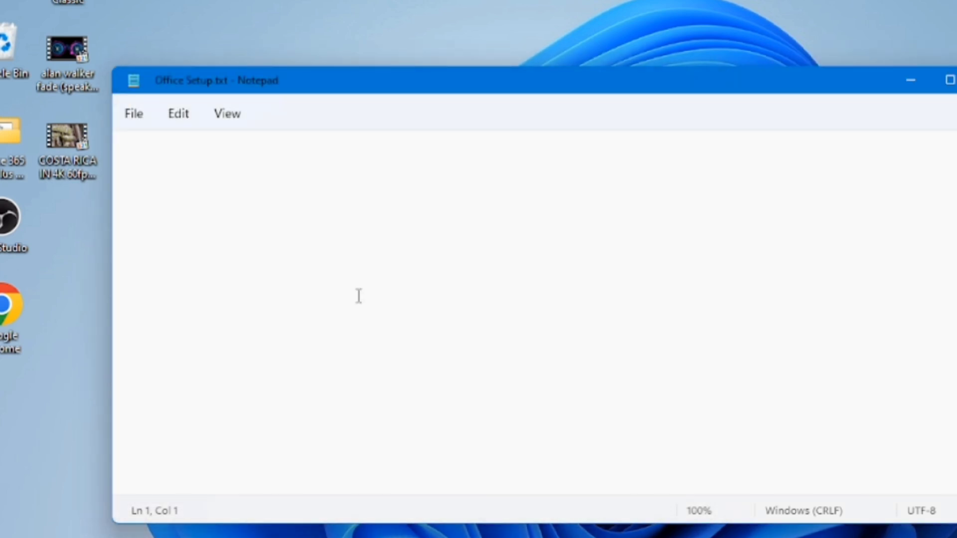
Step: Write the first line 'cd c:\Office 2021', correcting typos
type("cd :")
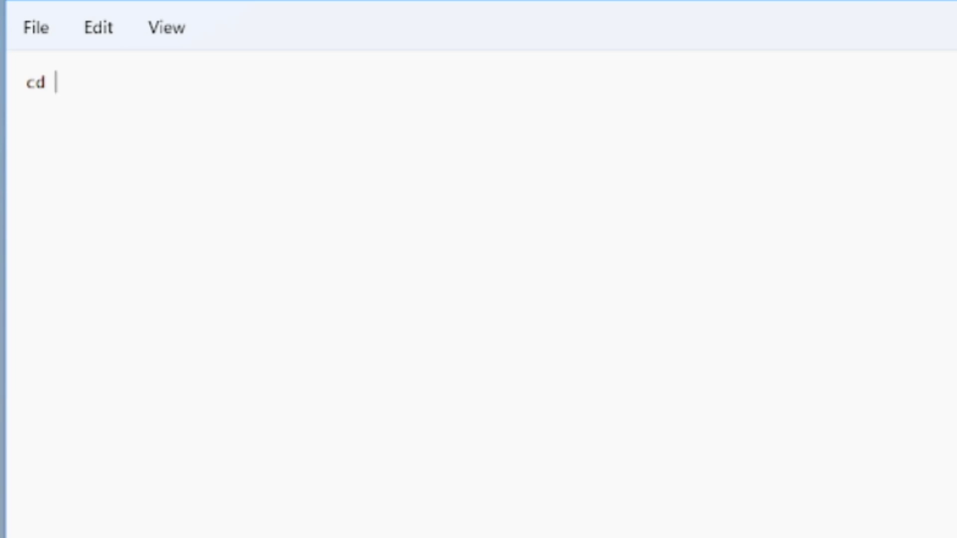
key("BackSpace")
type("c:\\")
type("Offo")
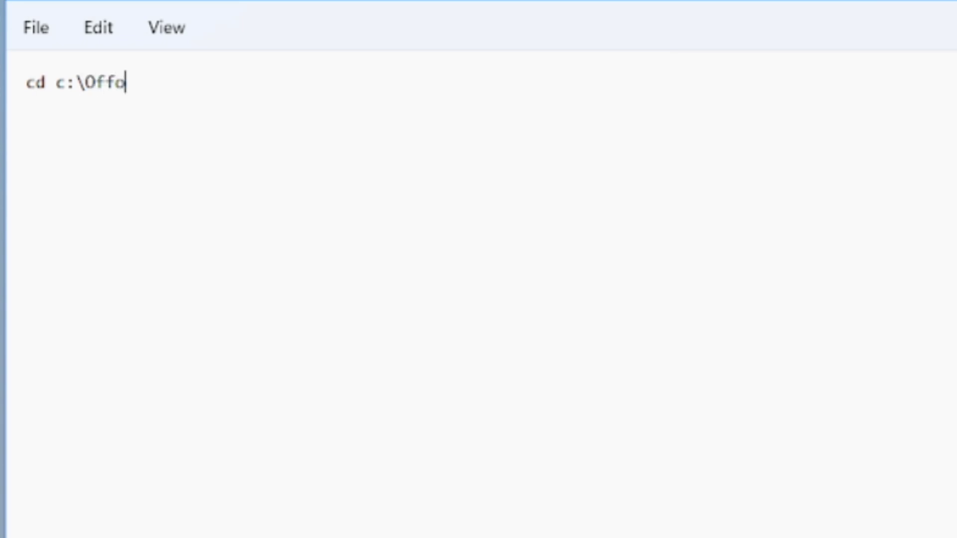
key("BackSpace")
type("ice 2021")
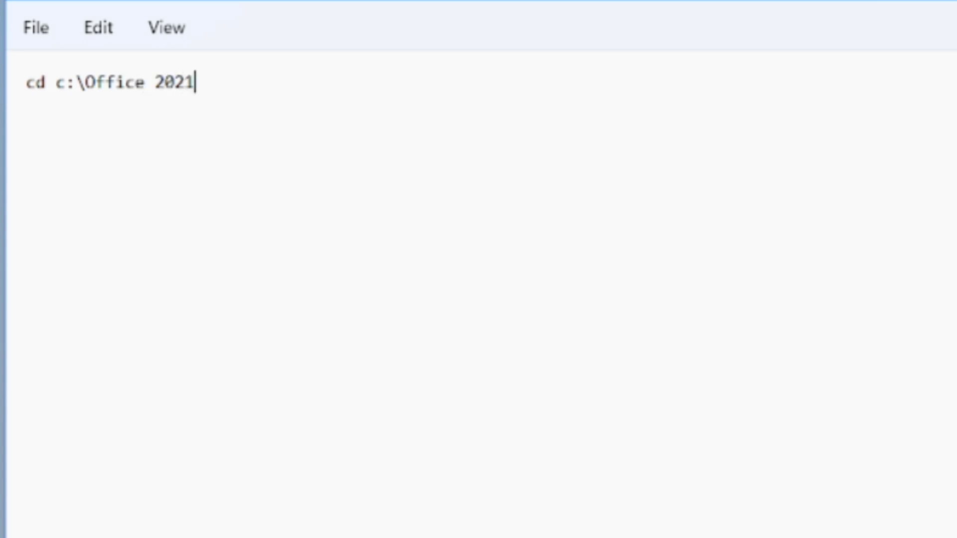
key("Return")
Step: Add the line 'setup /configure configuration.xml' and search Start for 'com' to find Command Prompt
type("setup")
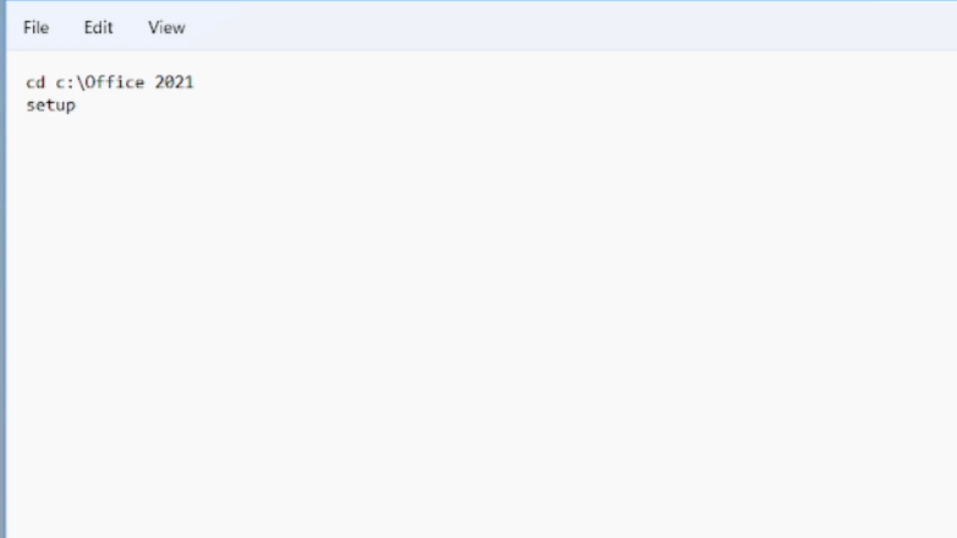
type(" /config")
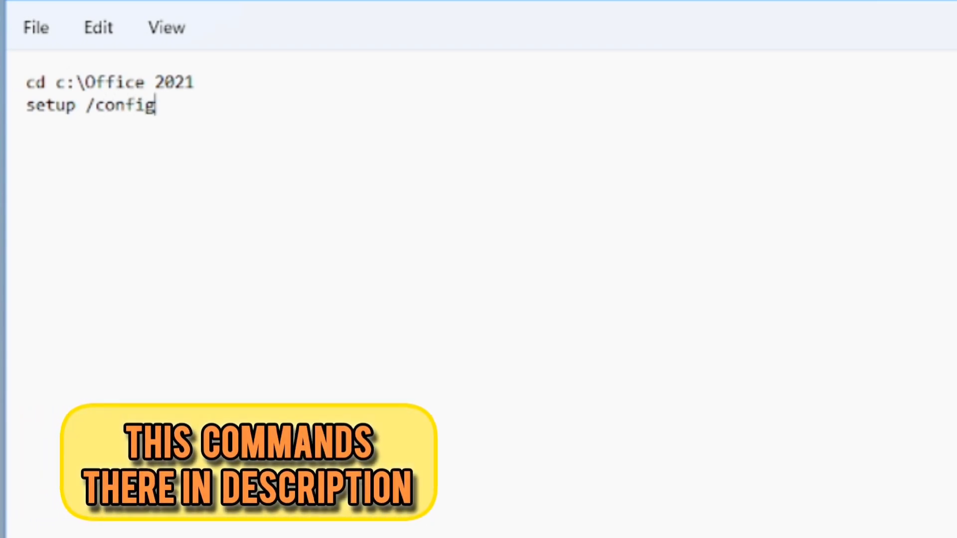
type("ure ")
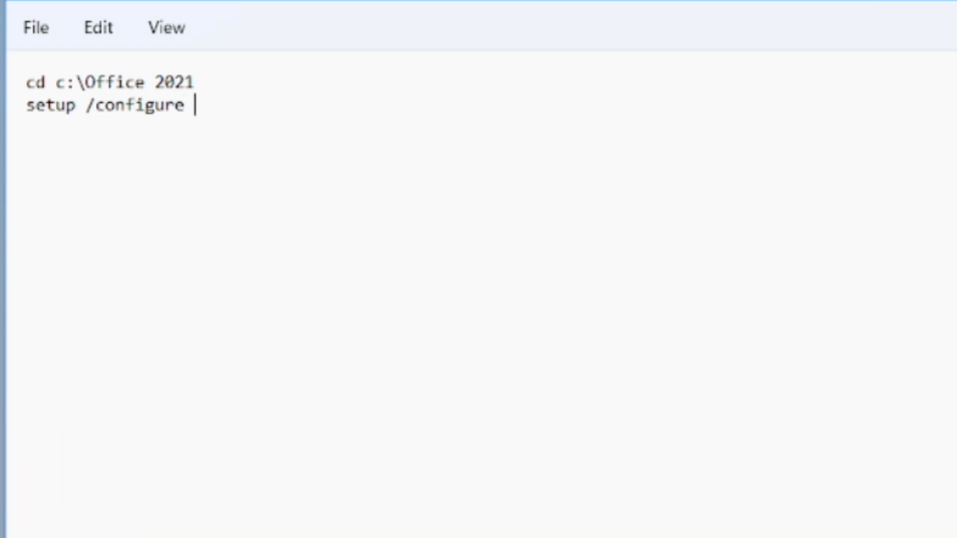
type("confi")
type("gur")
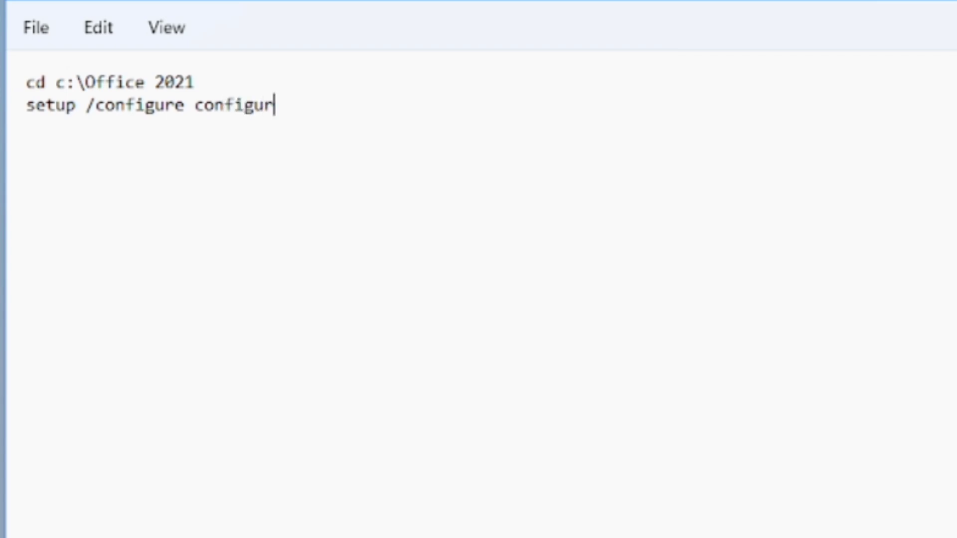
type("ation")
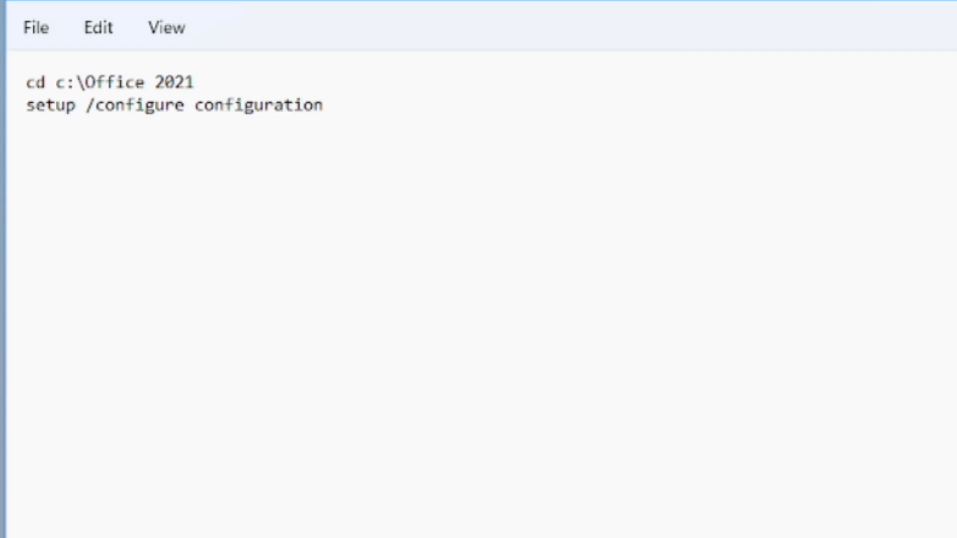
type(".xmk")
key("BackSpace")
type("l")
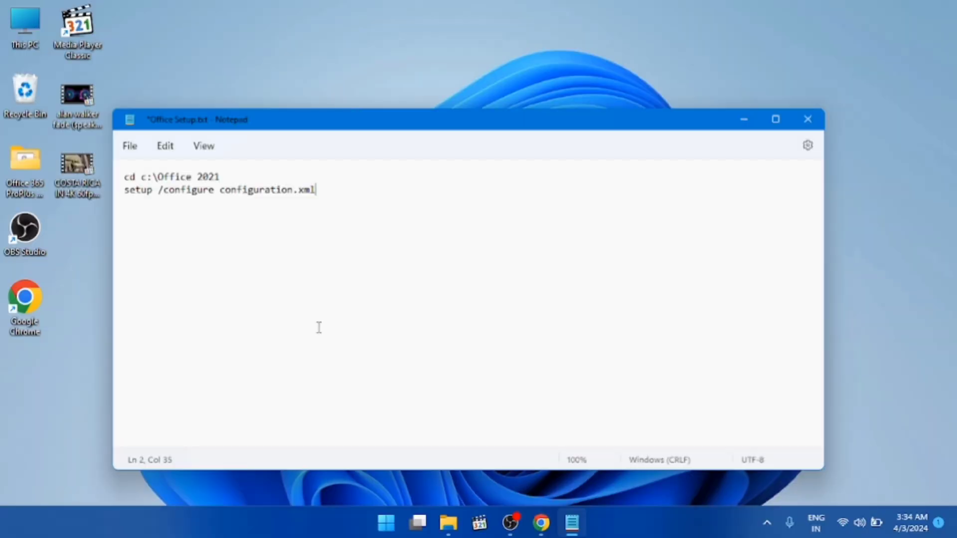
key("super")
key("super")
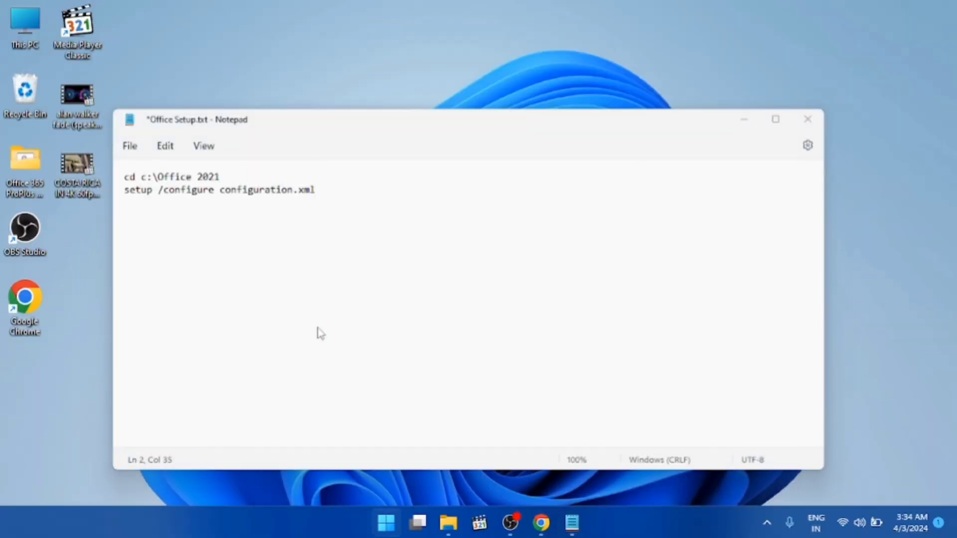
key("super")
type("com")
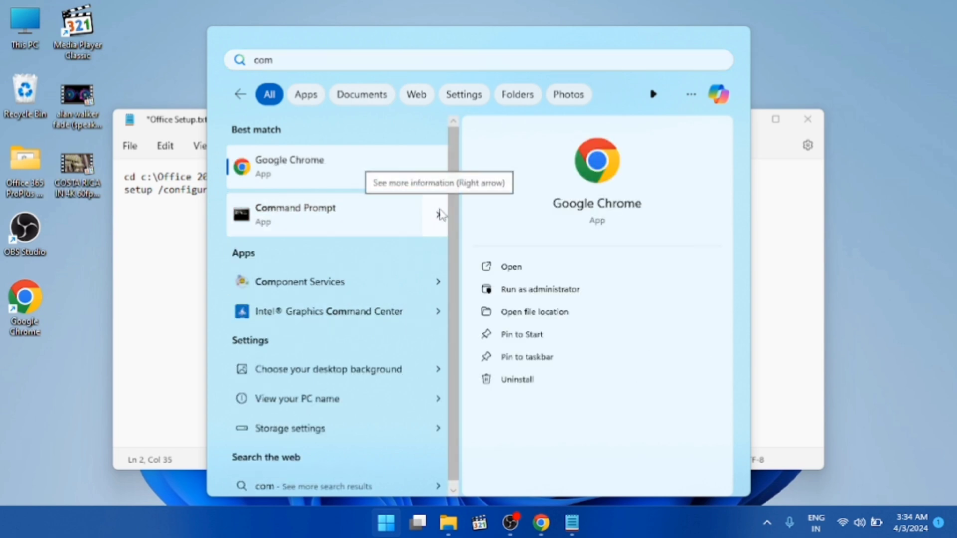
Step: Launch Command Prompt as administrator and bring the Office Setup.txt notes back in front
left_click(438, 214)
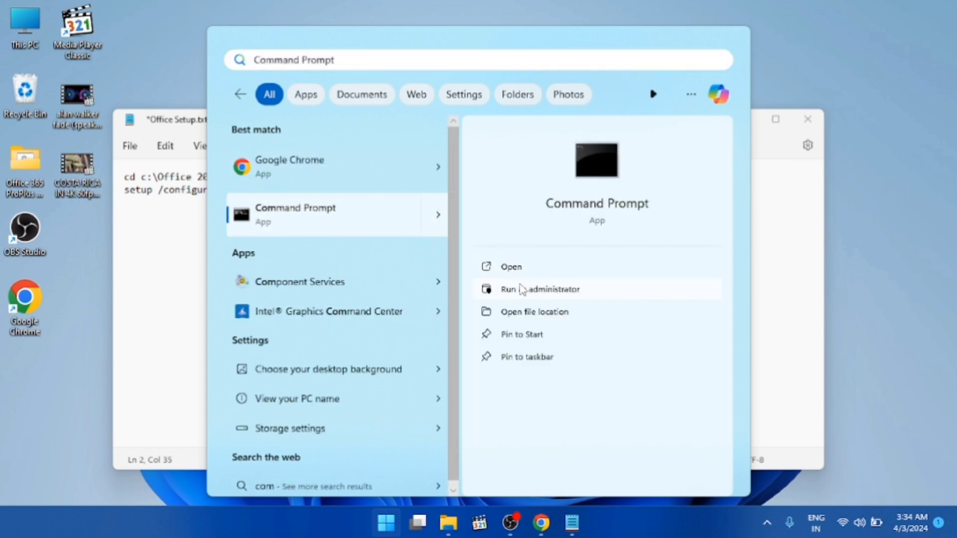
left_click(524, 288)
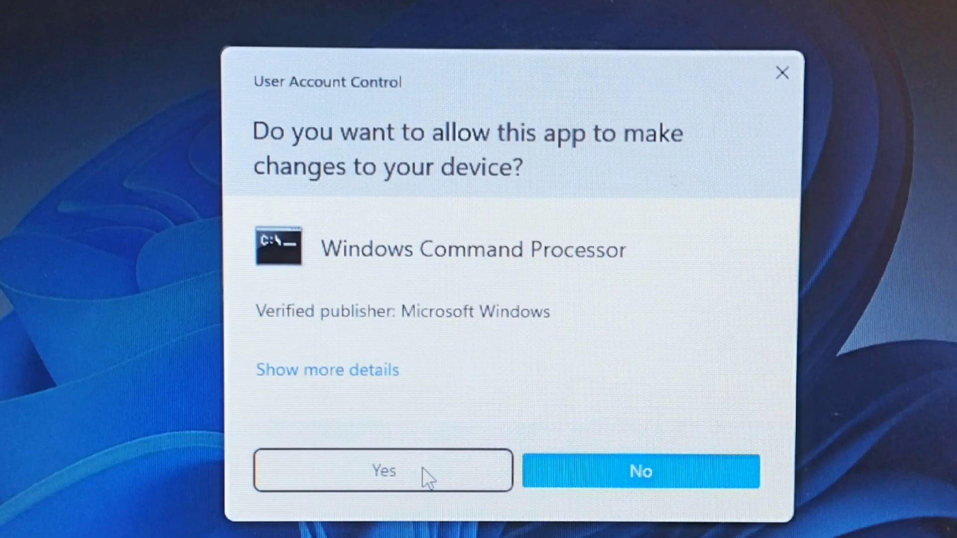
left_click(422, 469)
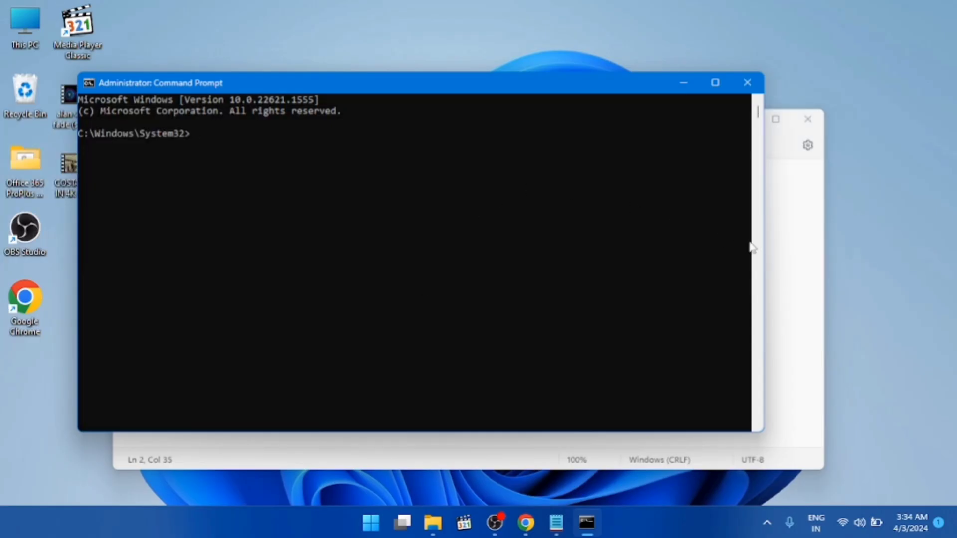
left_click(803, 227)
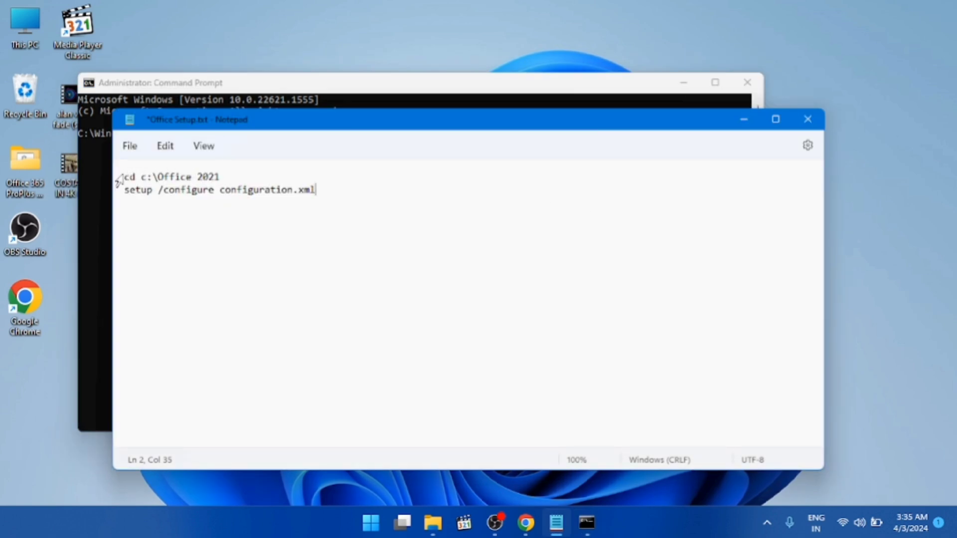
Step: Move the cd command from the notes into Command Prompt and run it to enter c:\Office 2021
left_click_drag(126, 176, 221, 173)
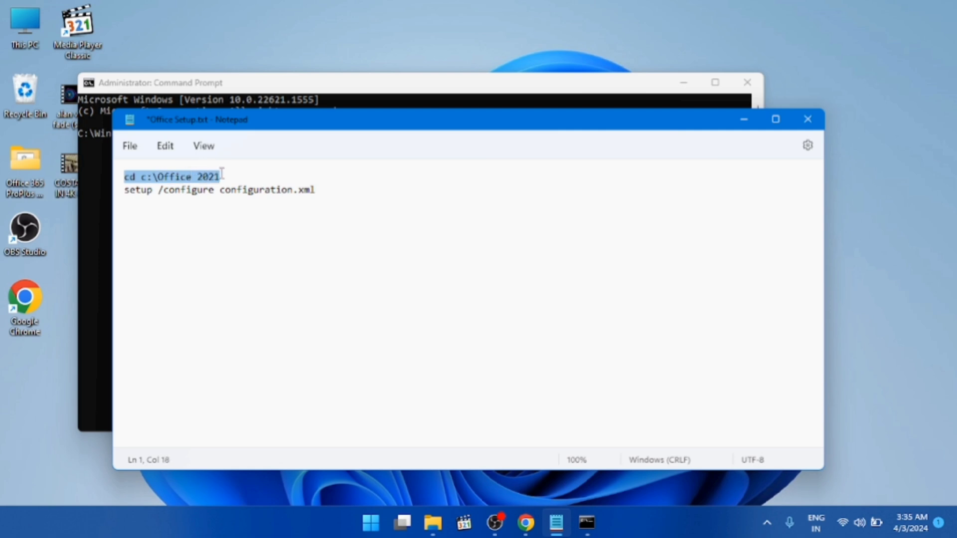
right_click(222, 173)
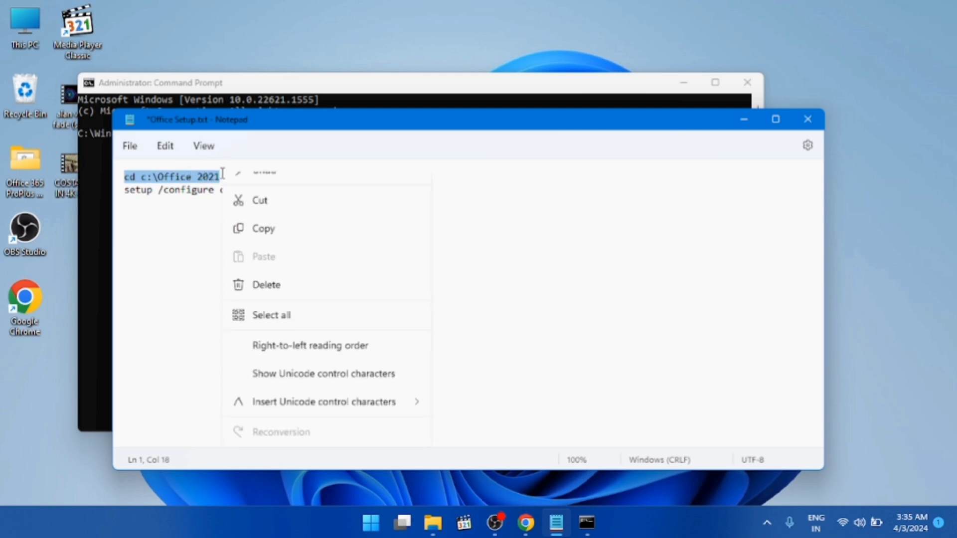
left_click(247, 214)
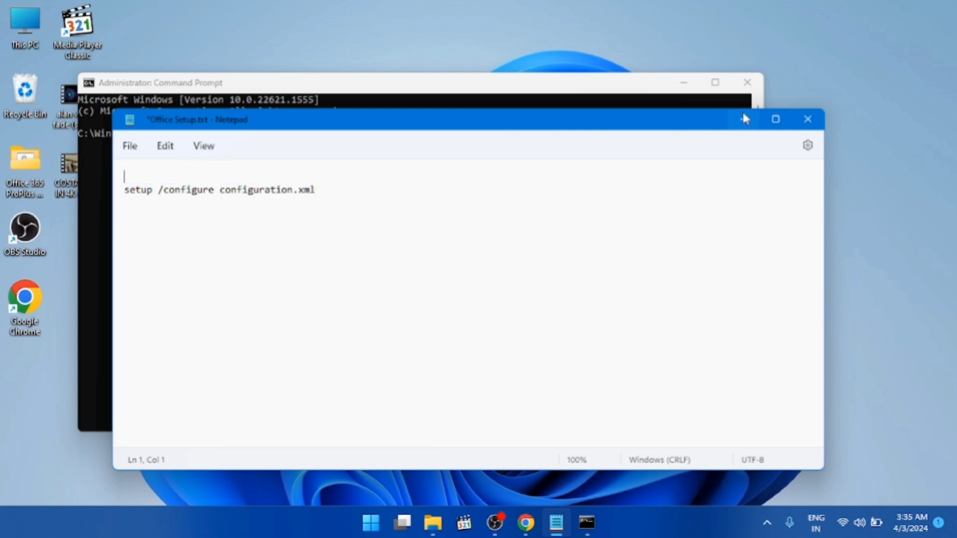
left_click(650, 89)
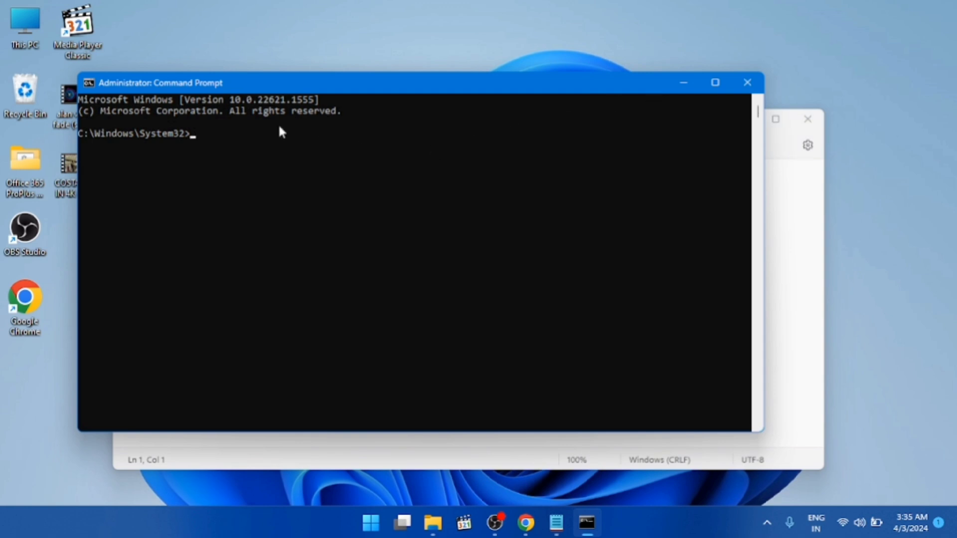
left_click(89, 85)
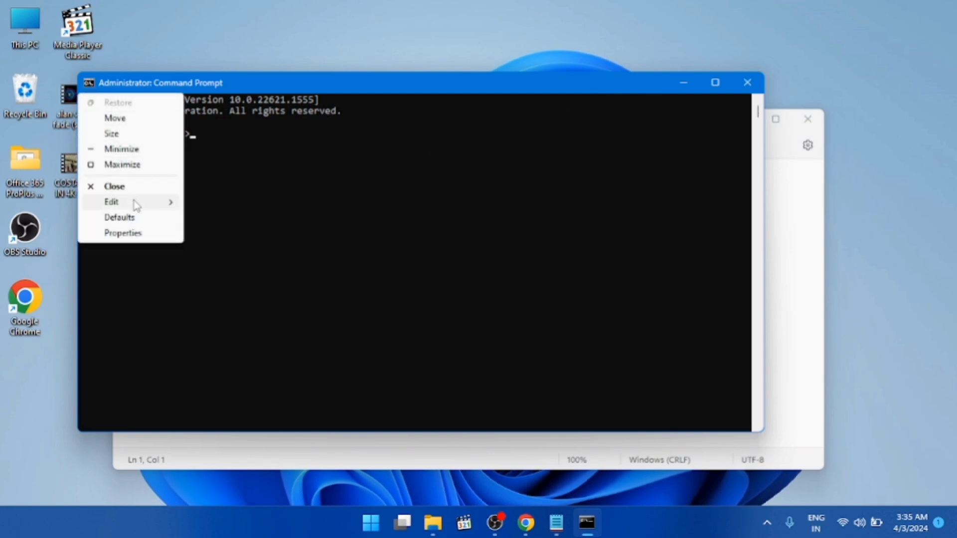
mouse_move(136, 205)
left_click(217, 233)
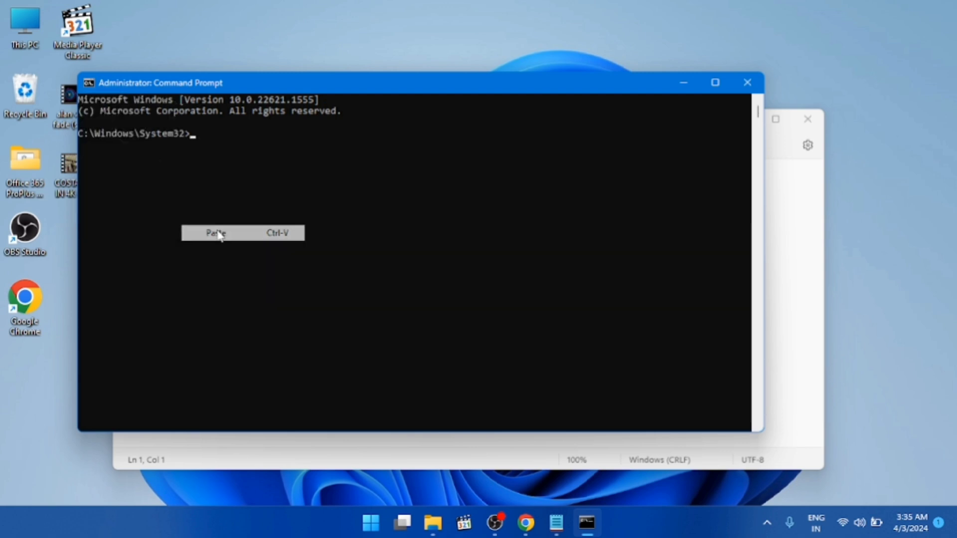
key("Return")
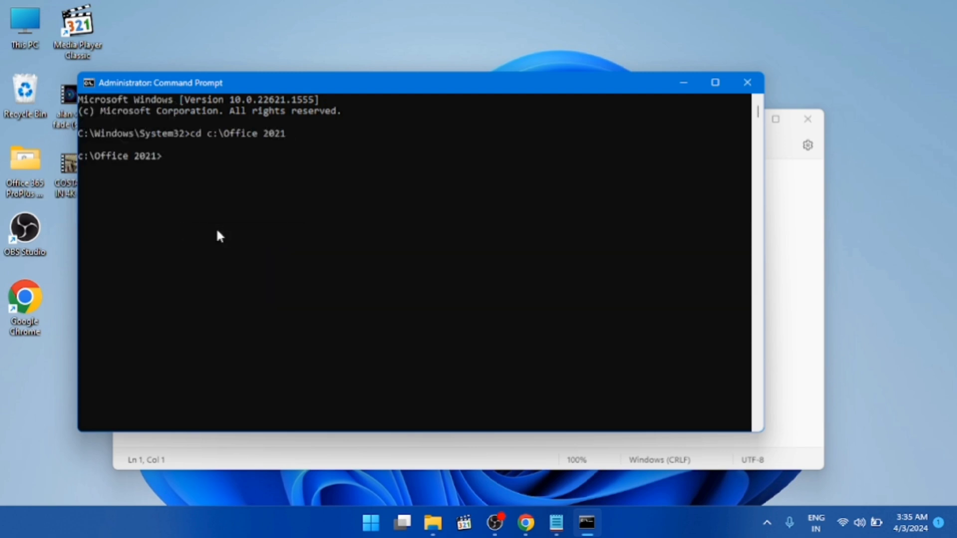
Step: Move 'setup /configure configuration.xml' from the notes into Command Prompt and run it to install Office
left_click(793, 189)
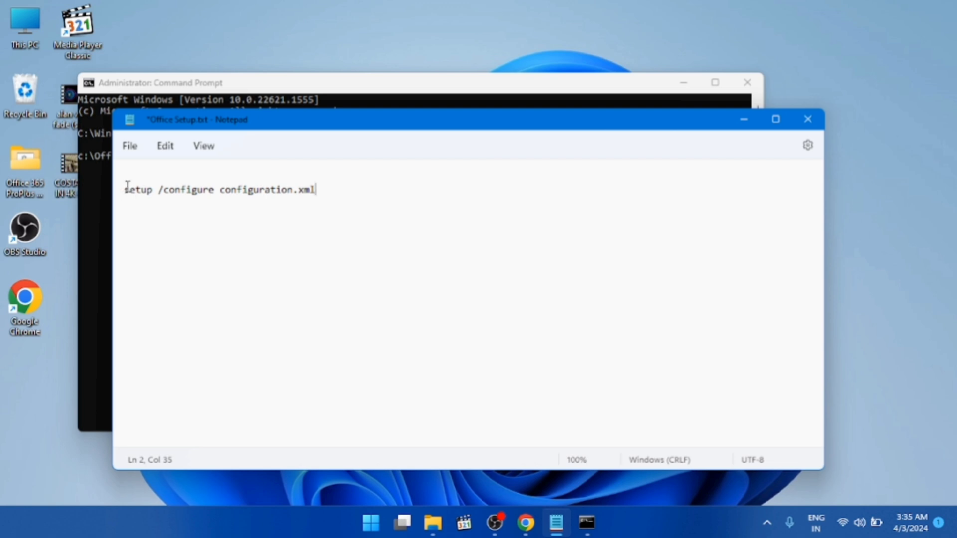
mouse_move(127, 187)
left_mouse_down()
mouse_move(271, 188)
mouse_move(126, 187)
left_mouse_up()
left_click(328, 188, "shift")
right_click(328, 188)
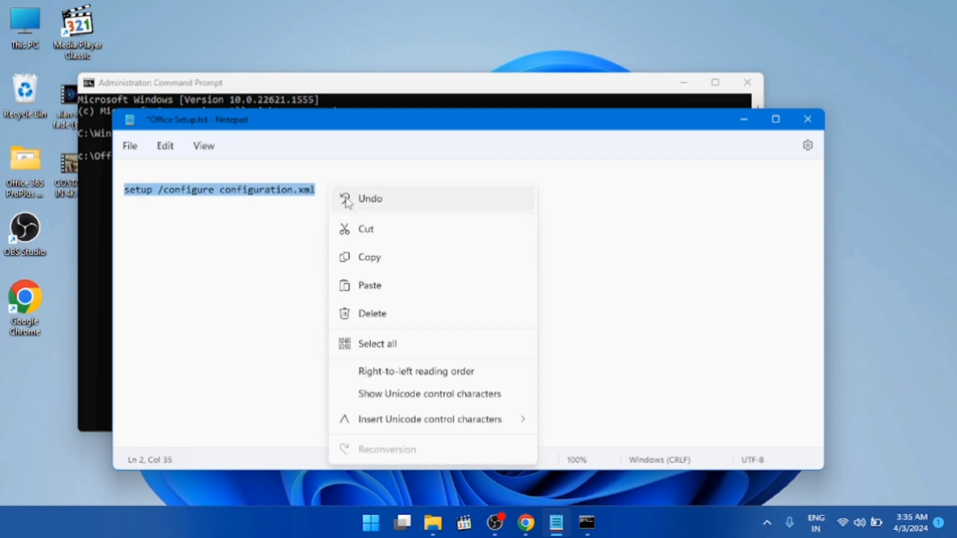
left_click(351, 232)
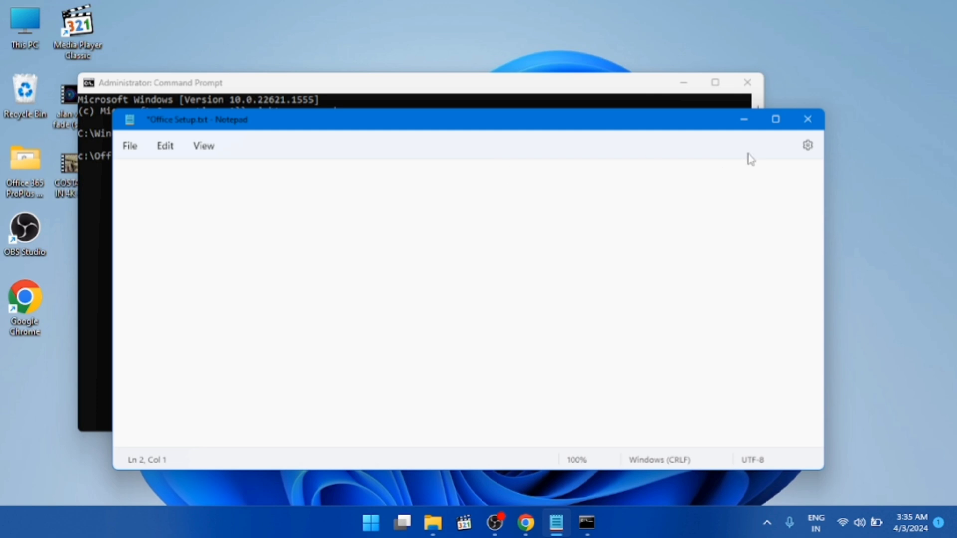
left_click(624, 101)
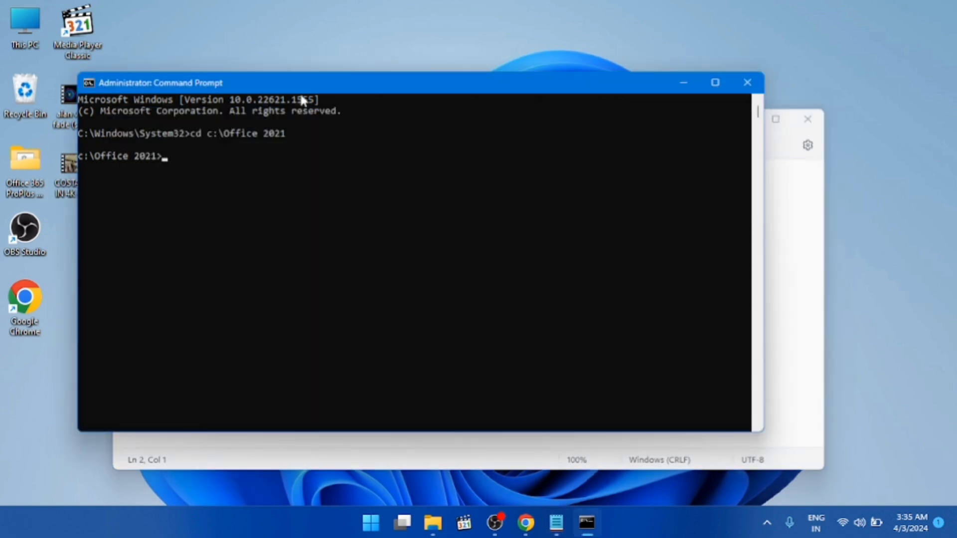
left_click(89, 81)
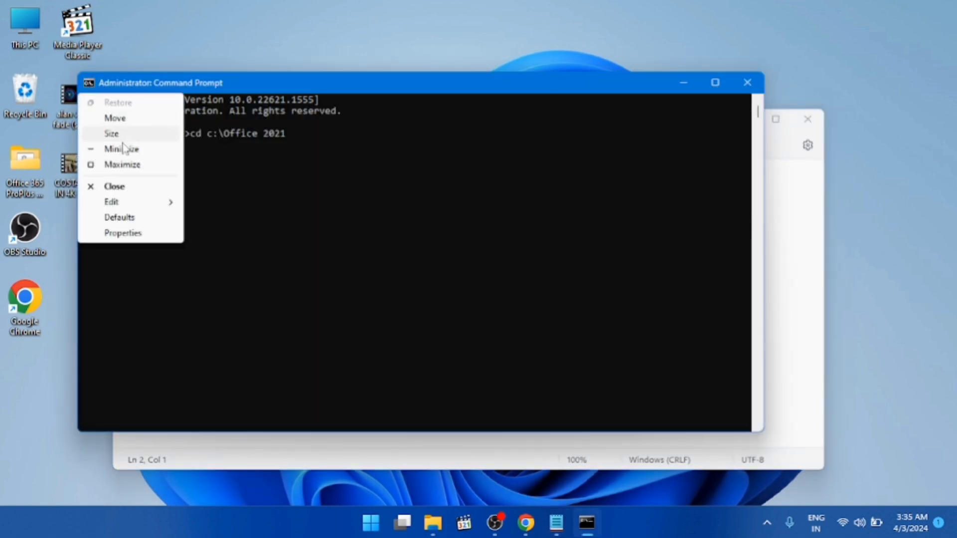
mouse_move(132, 207)
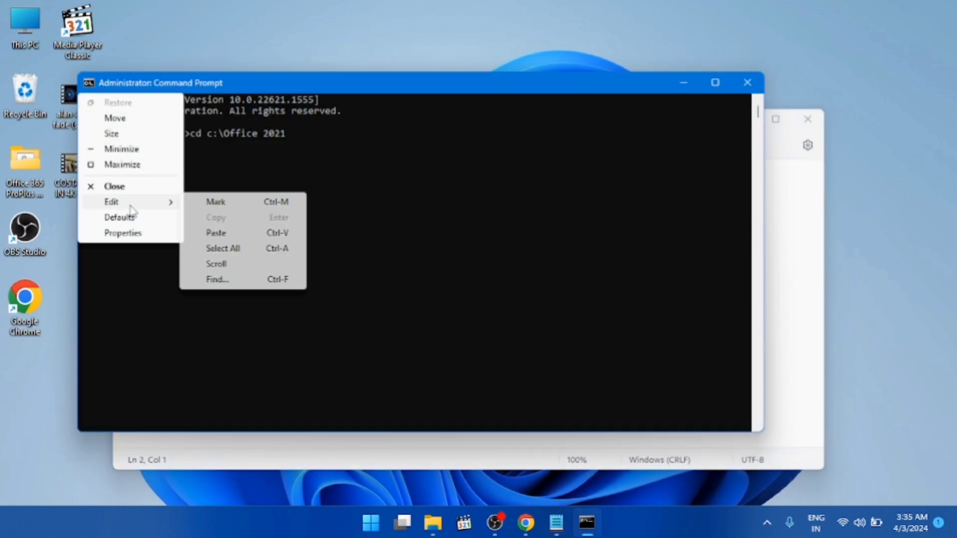
left_click(216, 233)
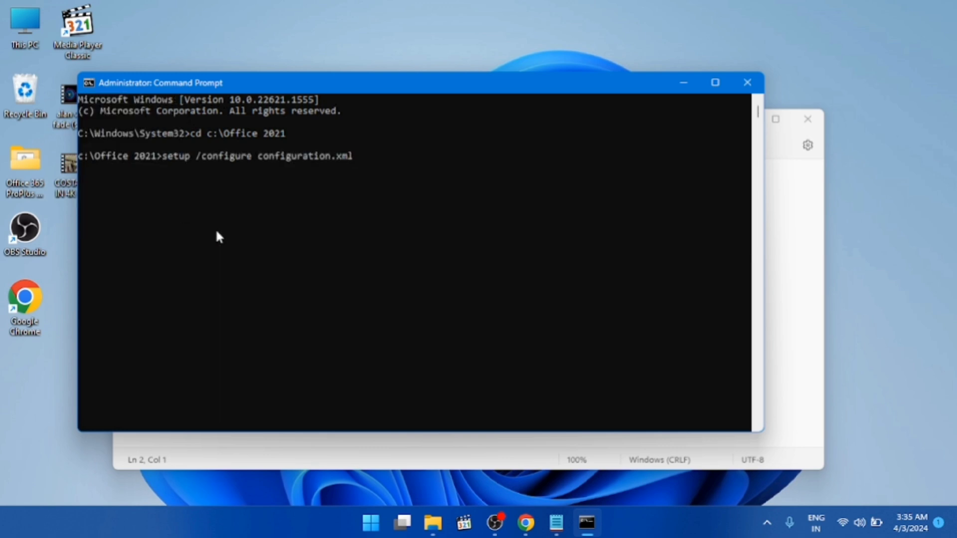
key("Return")
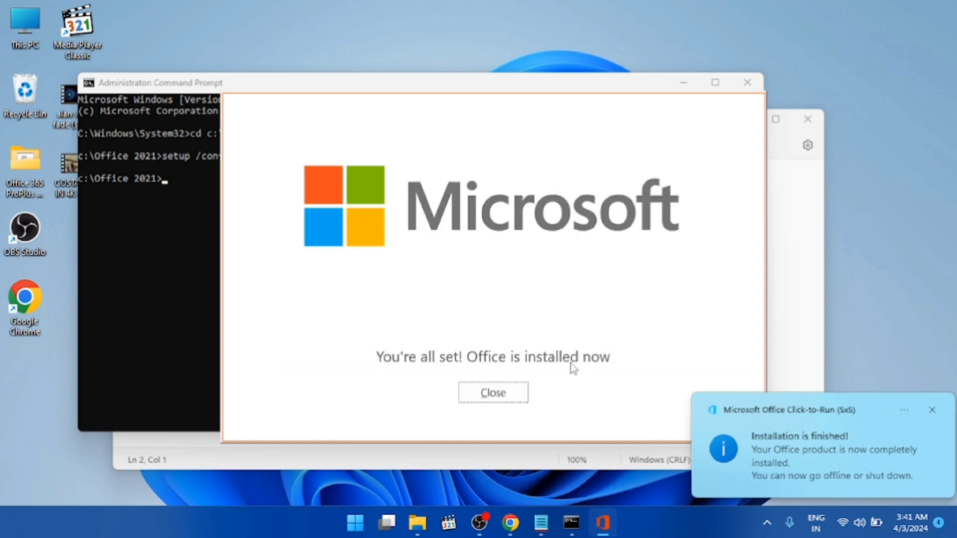
Step: Dismiss the 'Office is installed now' dialog, close Command Prompt, and close the notes without saving
left_click(497, 394)
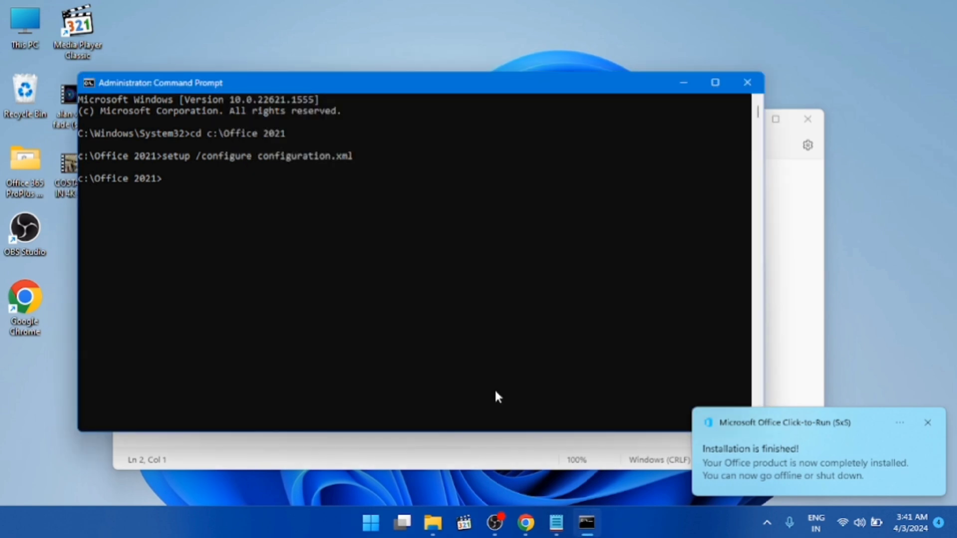
left_click(744, 85)
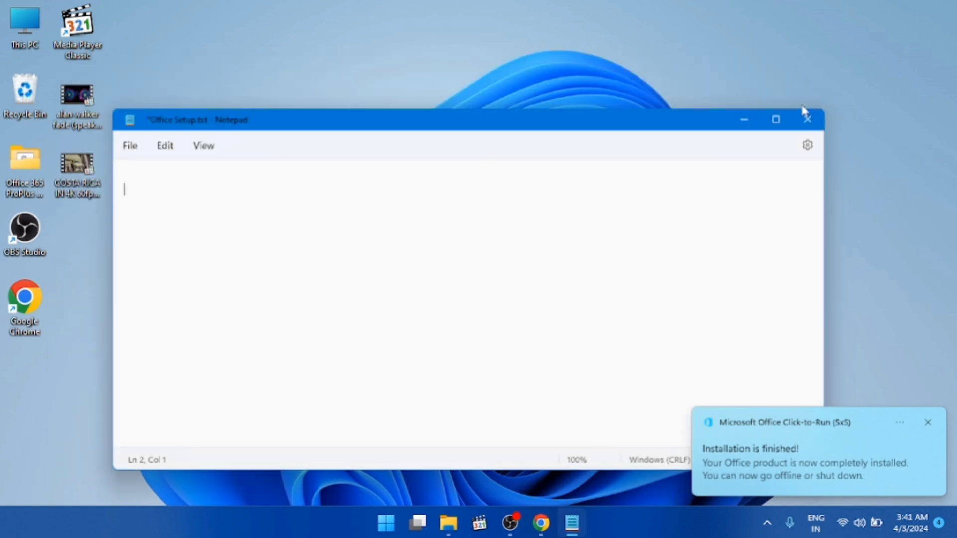
left_click(807, 120)
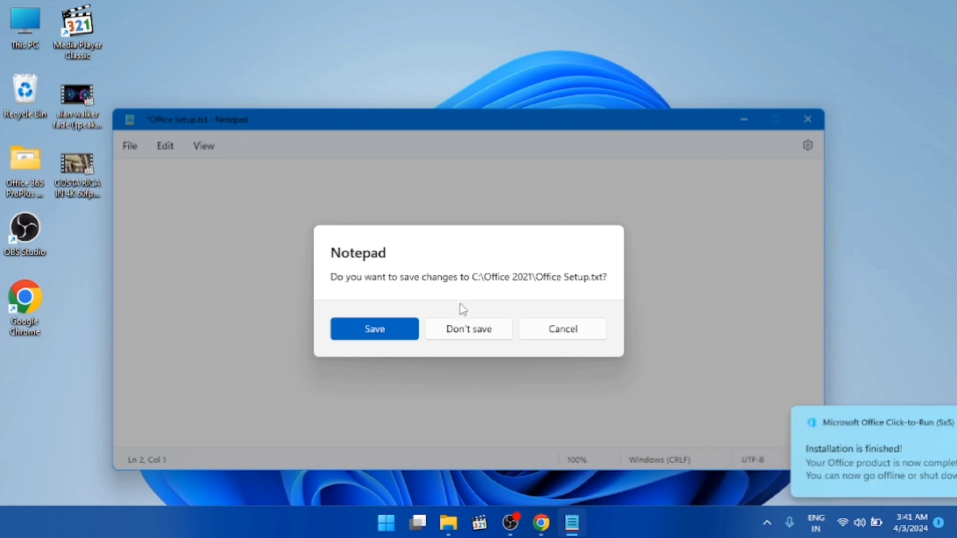
left_click(464, 329)
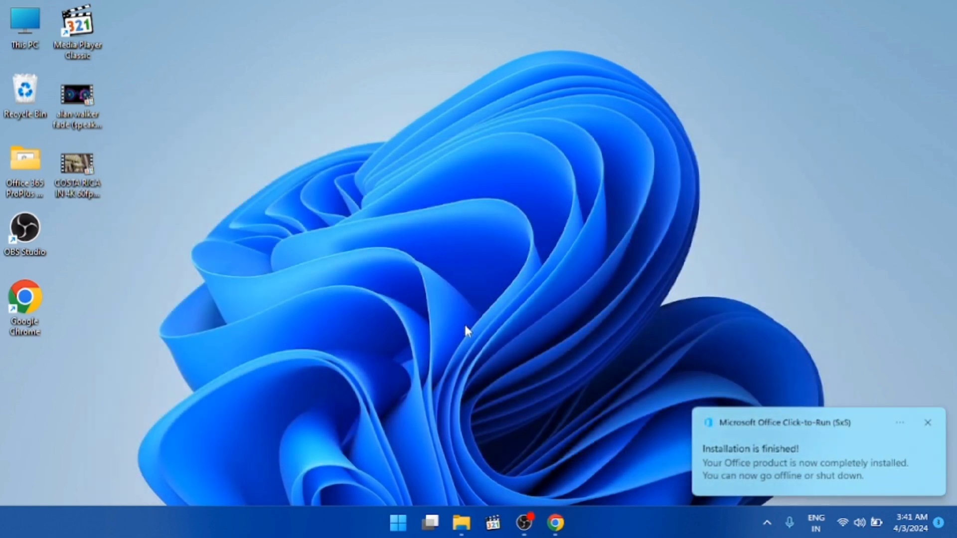
Step: Launch Excel from a Start search, accept the license and privacy notice, open a blank workbook, then close Excel
key("super")
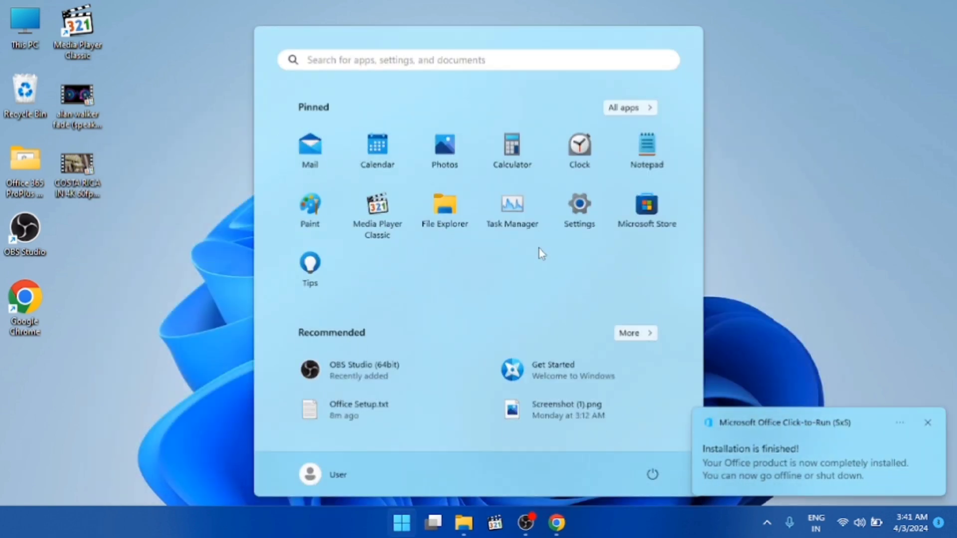
type("excel")
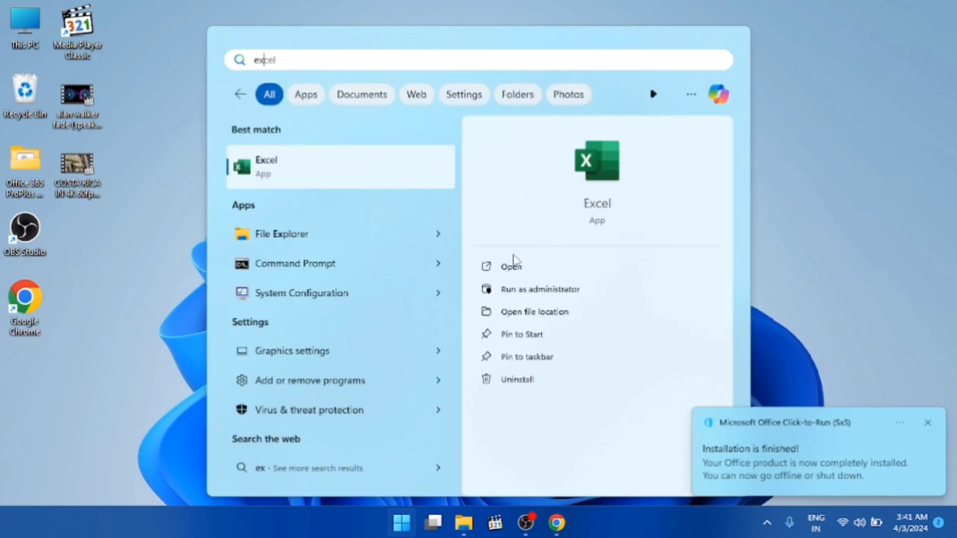
left_click(503, 276)
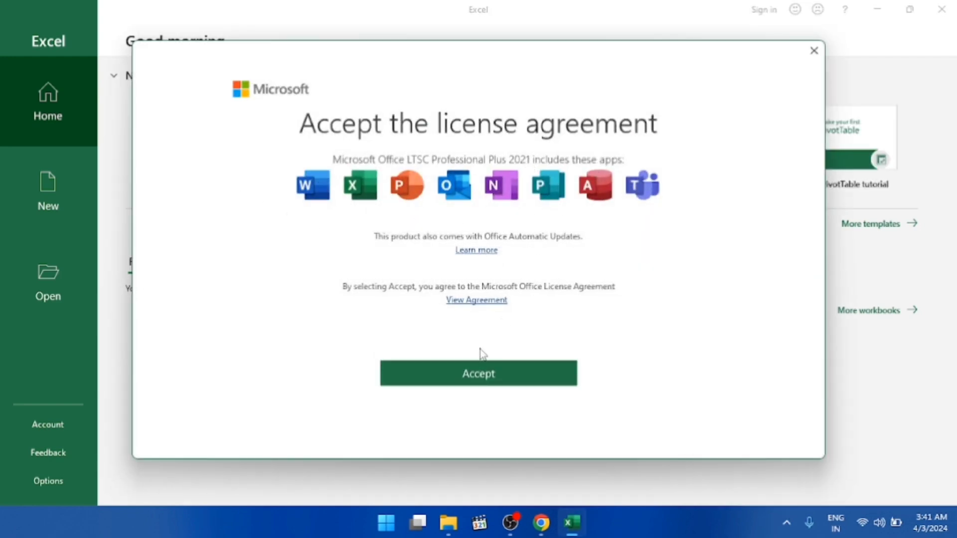
left_click(474, 374)
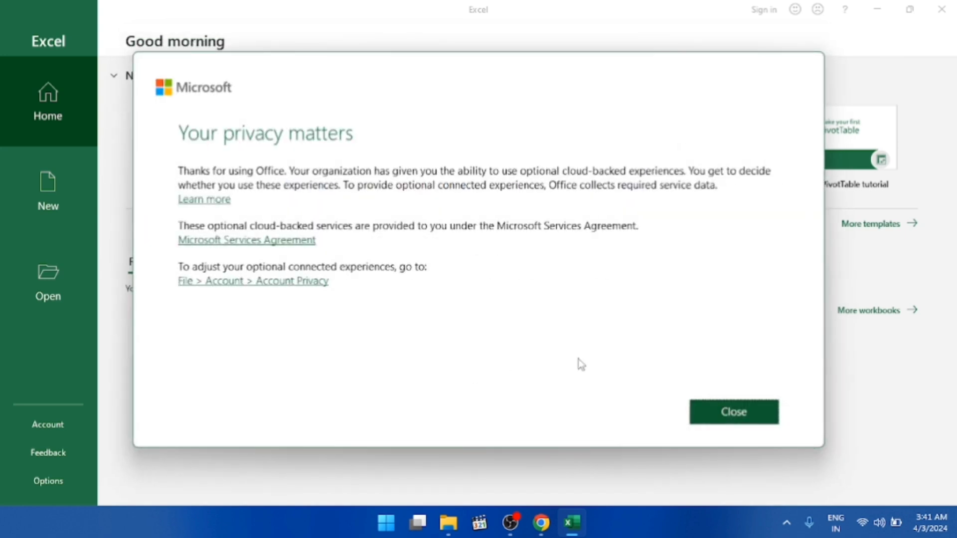
left_click(748, 417)
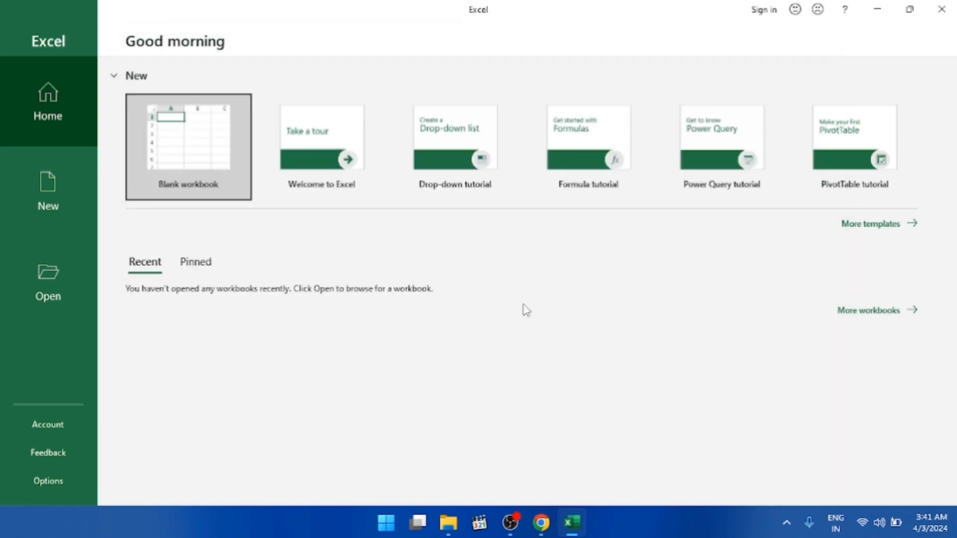
left_click(205, 154)
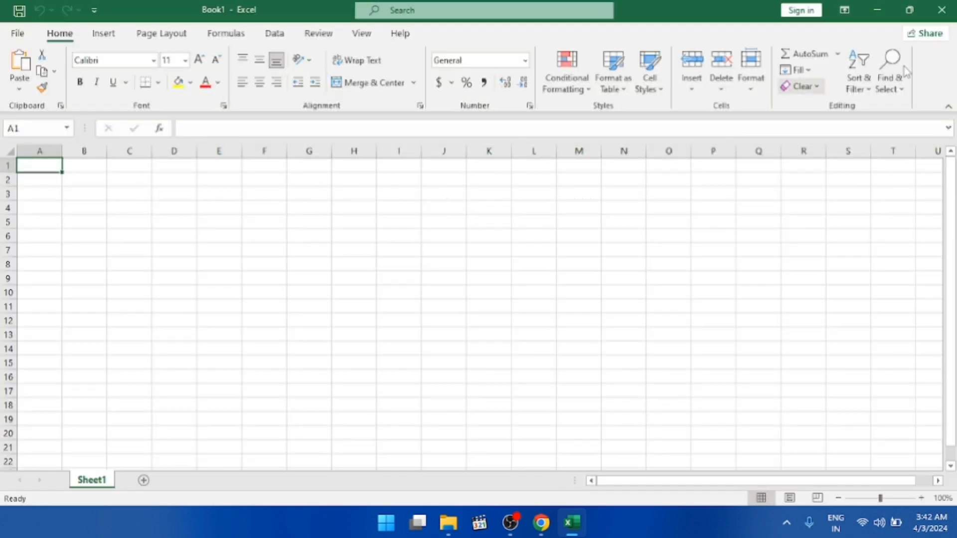
left_click(943, 12)
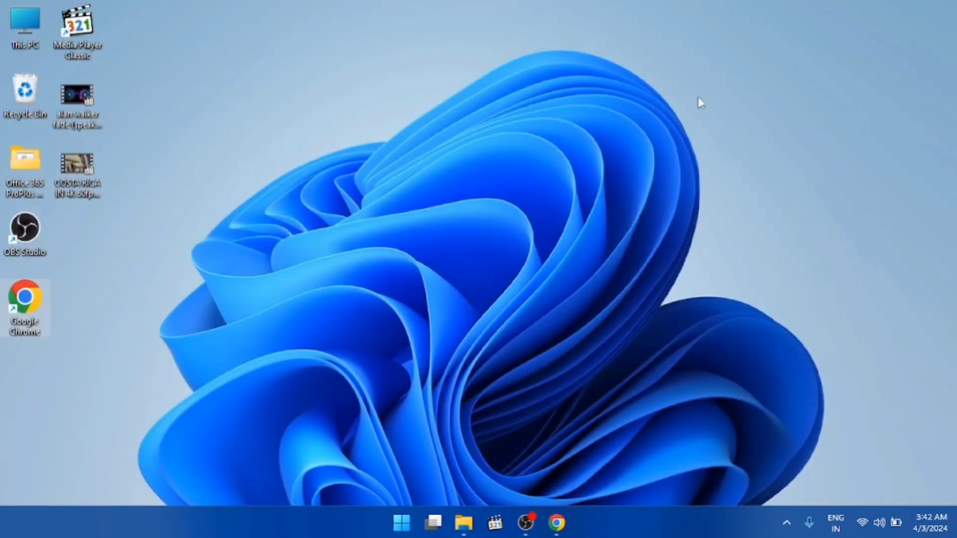
Step: Launch Microsoft Word from a Start menu search for 'w'
key("super")
type("word")
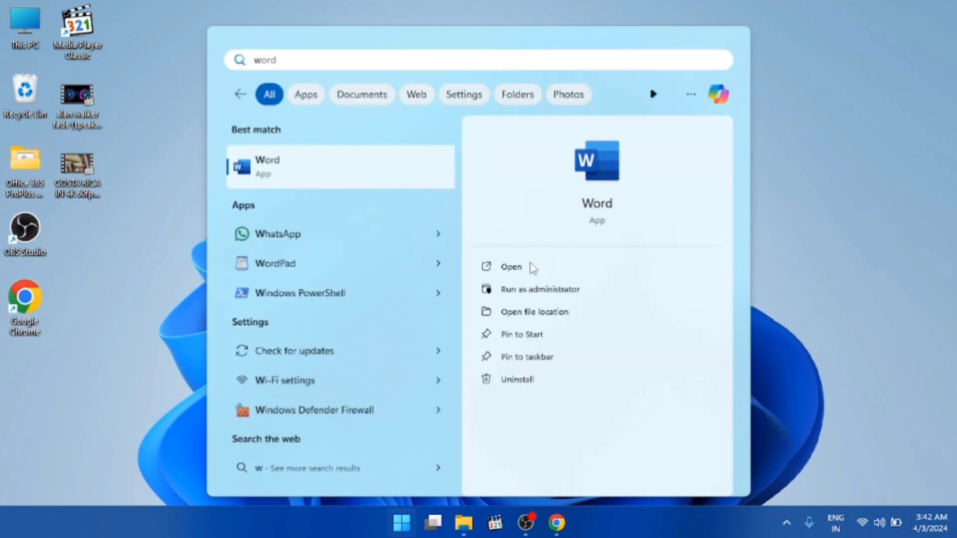
left_click(525, 268)
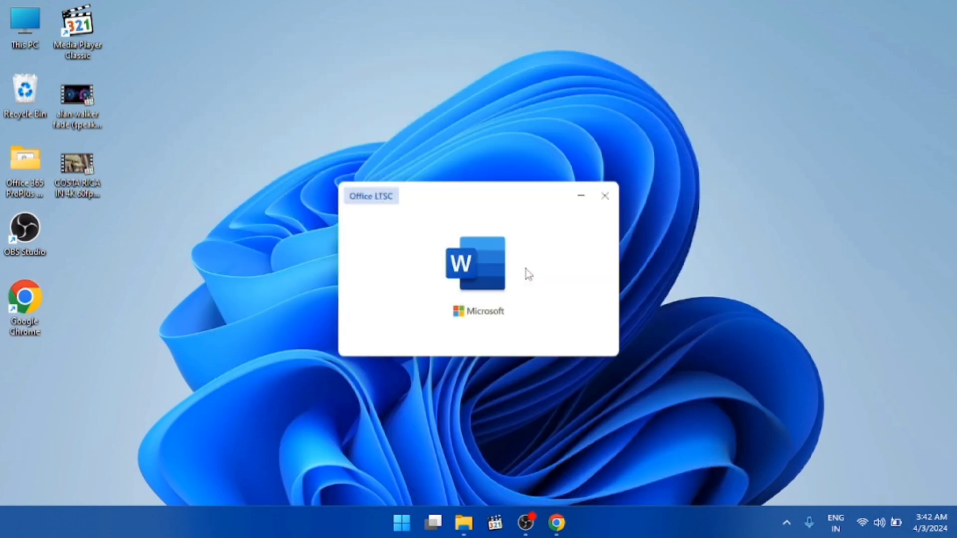